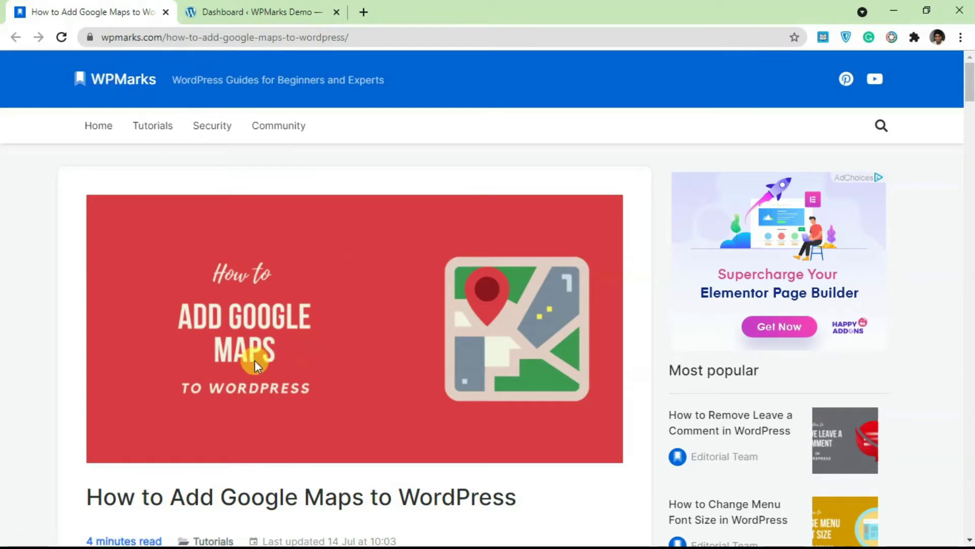
Scroll the WPMarks article down to the Method 1: Using Google Maps Embed Feature section.
{"action": "scroll", "coordinate": [279, 396], "scroll_direction": "down", "scroll_amount": 7}
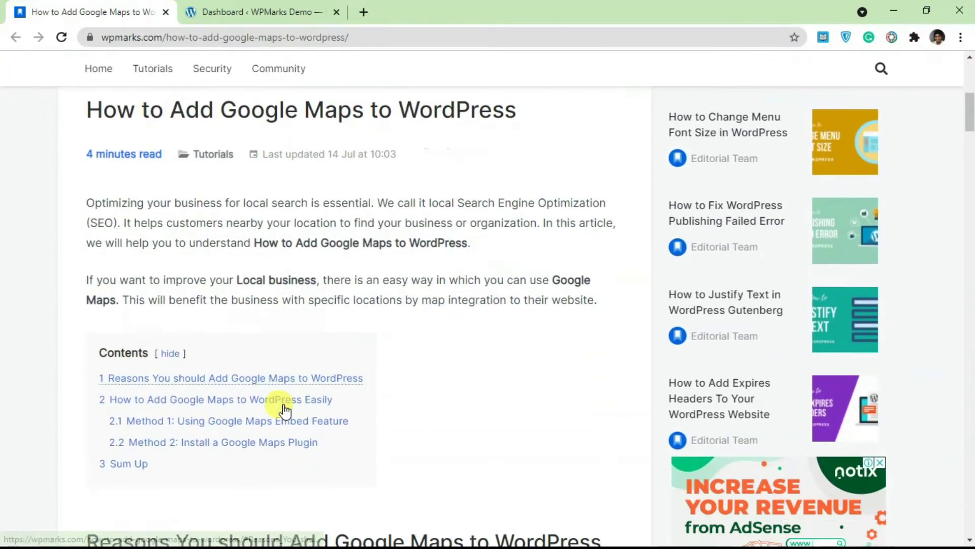
{"action": "scroll", "coordinate": [284, 409], "scroll_direction": "down", "scroll_amount": 14}
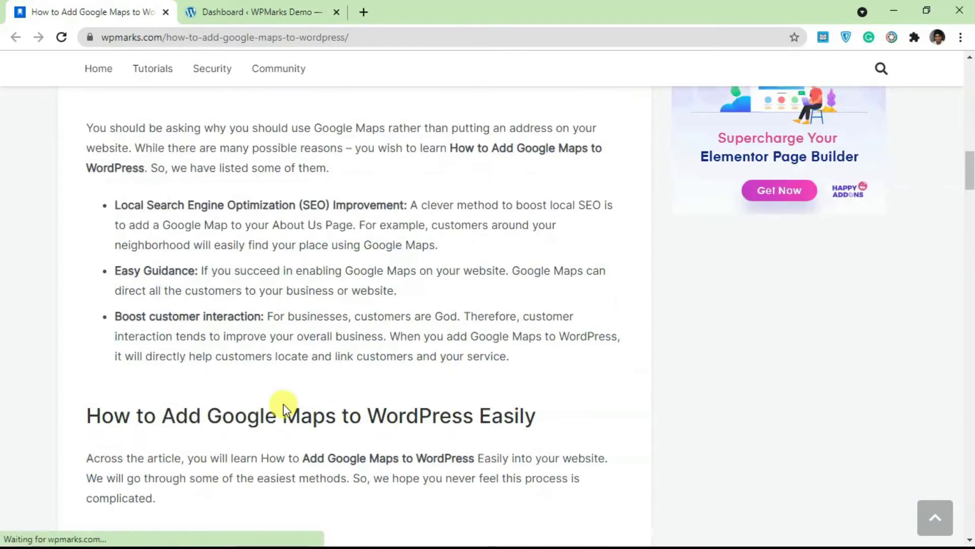
{"action": "scroll", "coordinate": [284, 409], "scroll_direction": "down", "scroll_amount": 5}
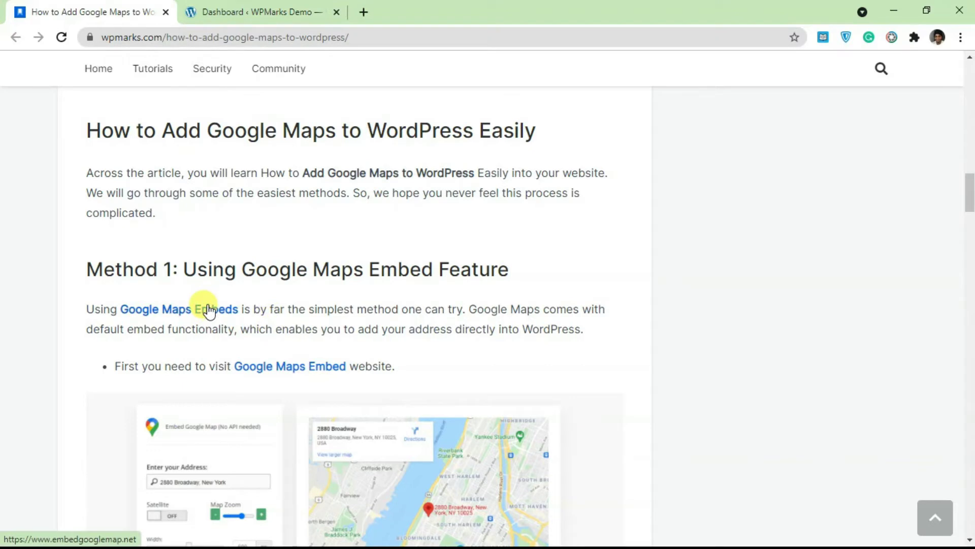
Open the Google Maps Embeds site in a new tab and adjust the 2880 Broadway map's zoom.
{"action": "right_click", "coordinate": [184, 314]}
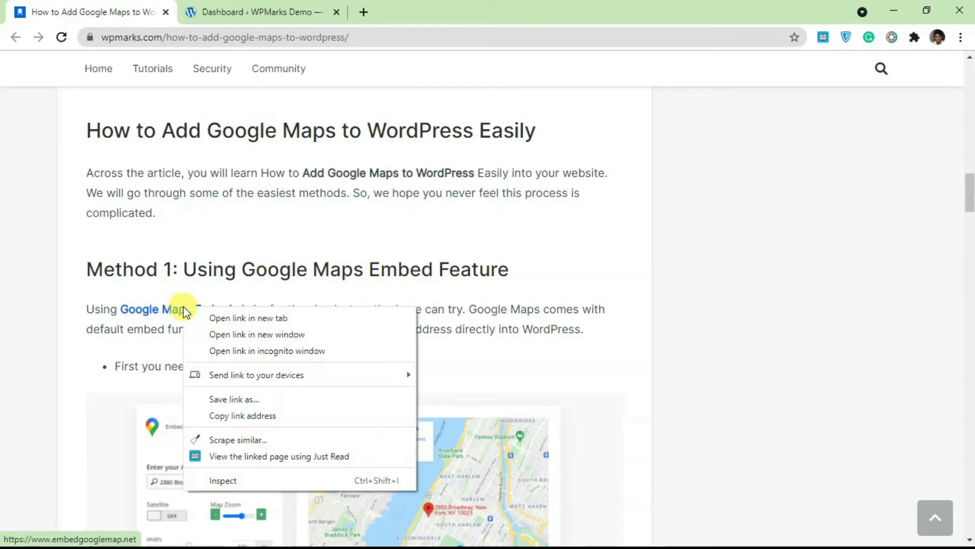
{"action": "left_click", "coordinate": [203, 316]}
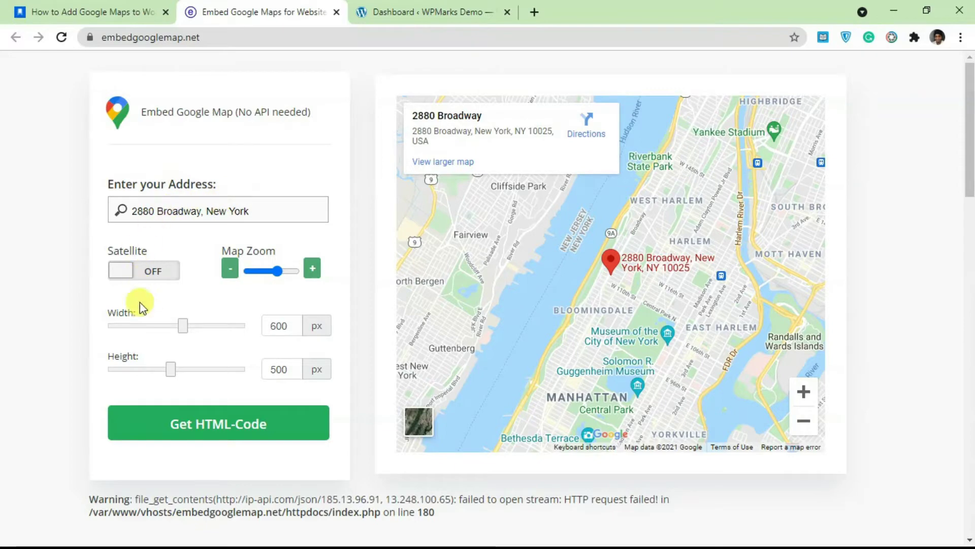
{"action": "left_click_drag", "start_coordinate": [252, 209], "coordinate": [128, 206]}
{"action": "left_click", "coordinate": [157, 211]}
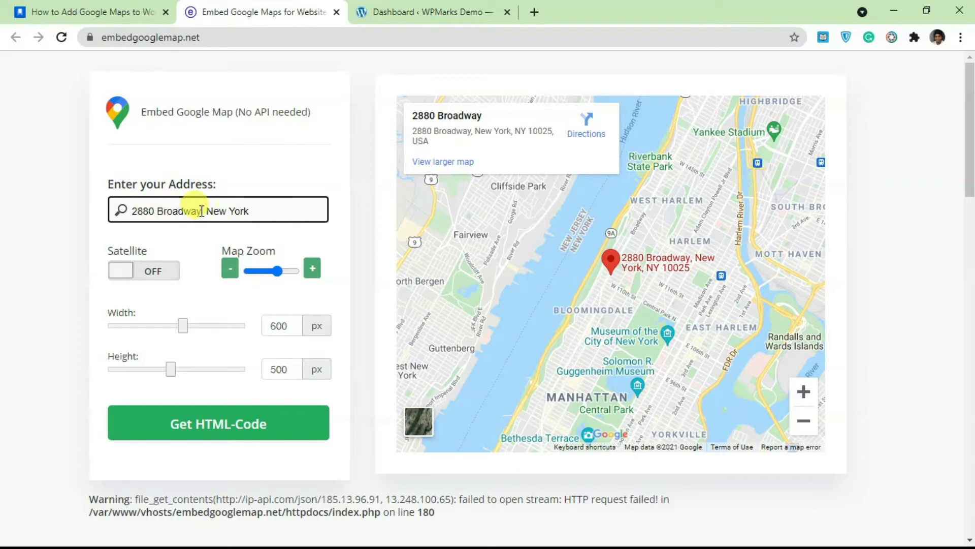
{"action": "left_click", "coordinate": [275, 271]}
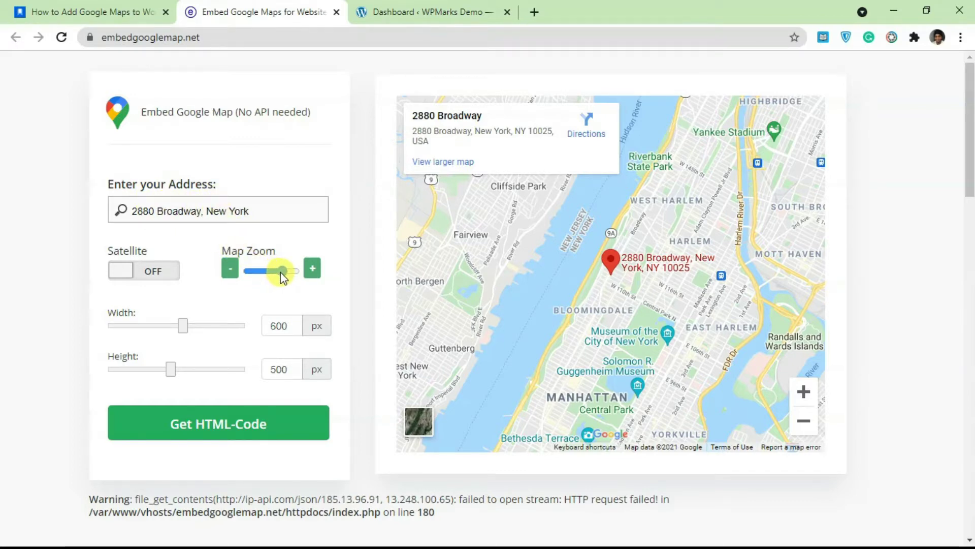
{"action": "left_click", "coordinate": [282, 278]}
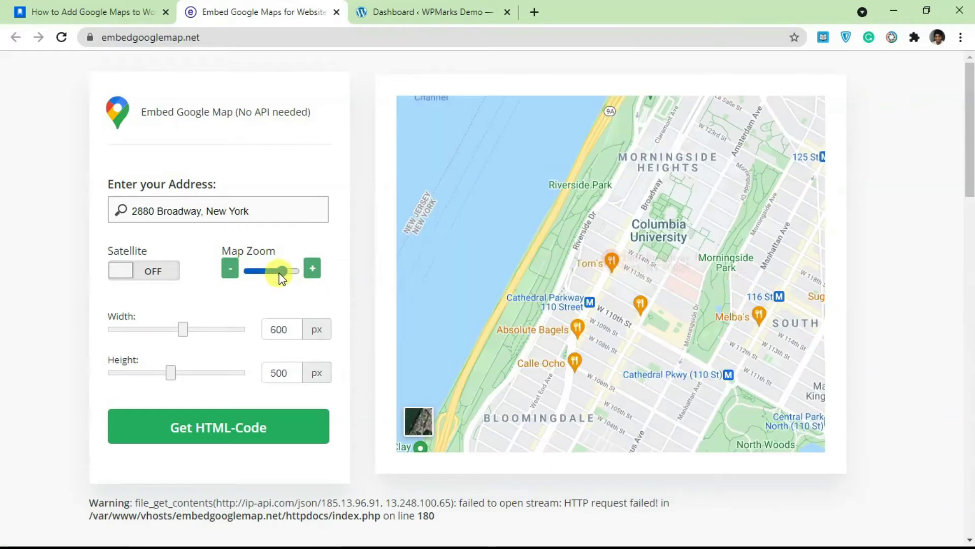
{"action": "left_click", "coordinate": [229, 270]}
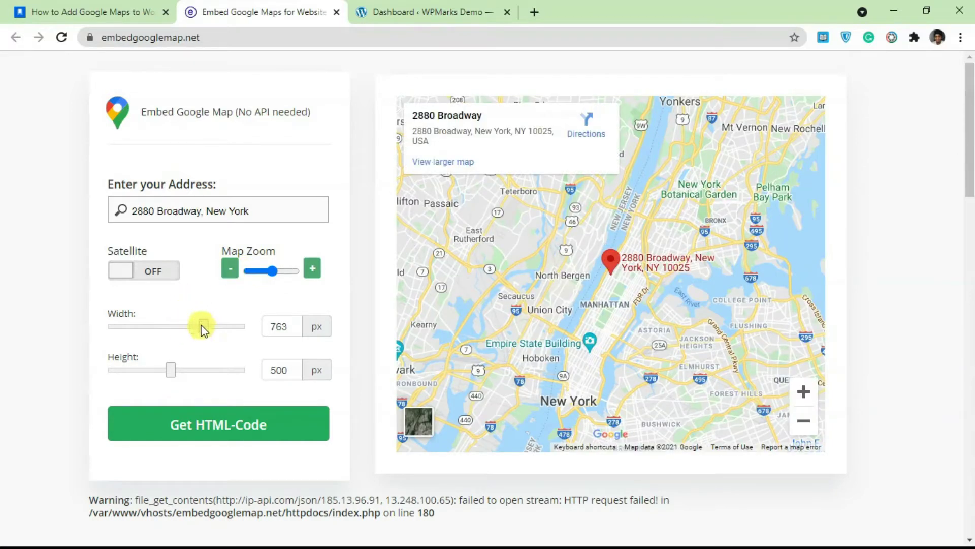
Resize the map to 454 × 333 px and generate its HTML embed code.
{"action": "left_click_drag", "start_coordinate": [202, 326], "coordinate": [163, 326]}
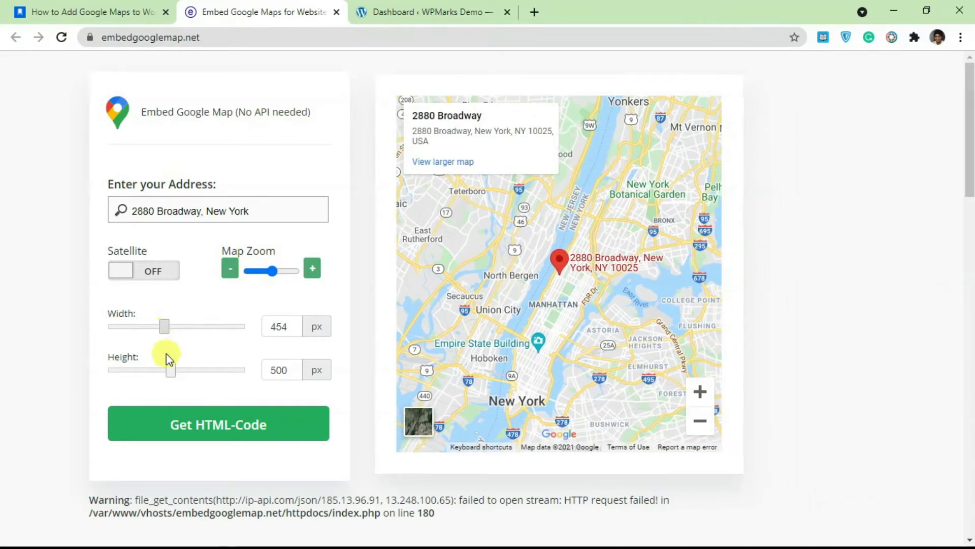
{"action": "left_click_drag", "start_coordinate": [170, 370], "coordinate": [150, 367]}
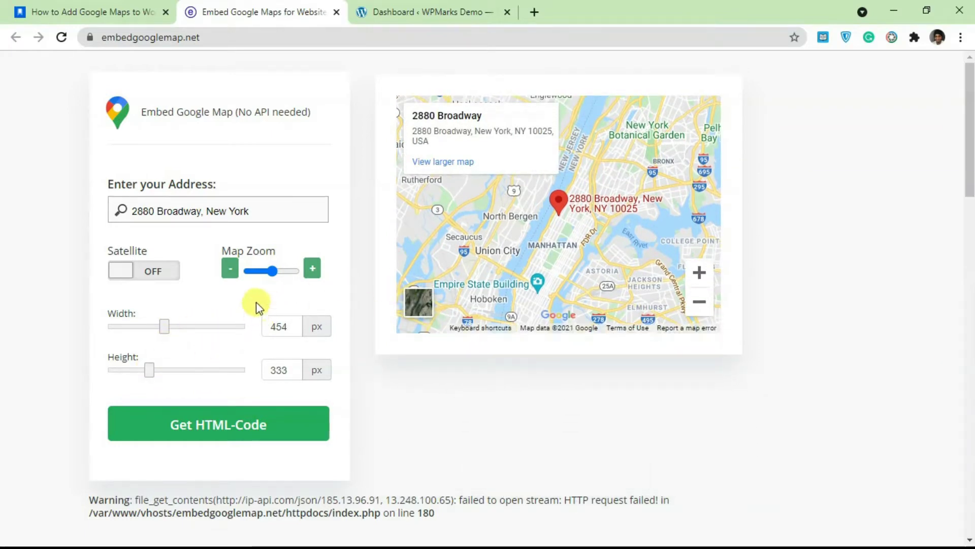
{"action": "scroll", "coordinate": [235, 305], "scroll_direction": "down", "scroll_amount": 2}
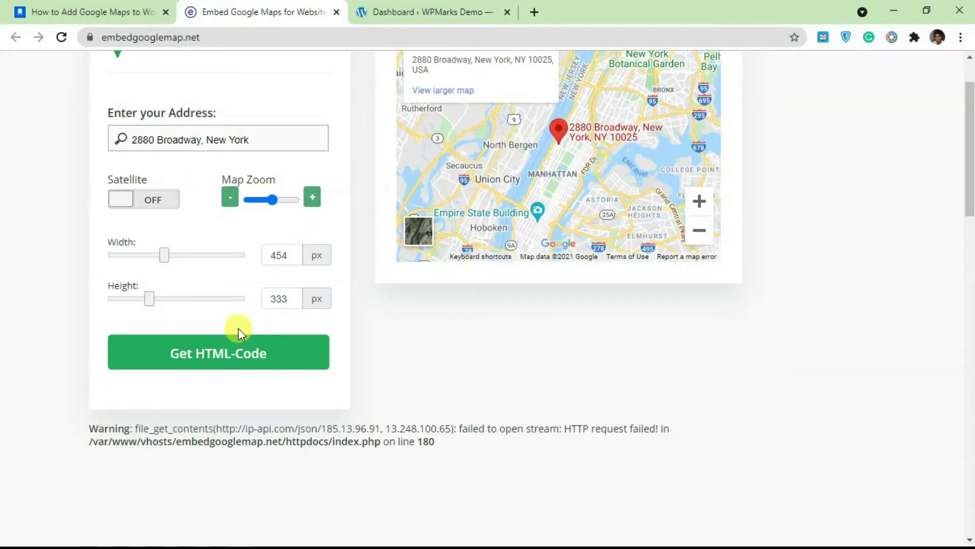
{"action": "left_click", "coordinate": [245, 362]}
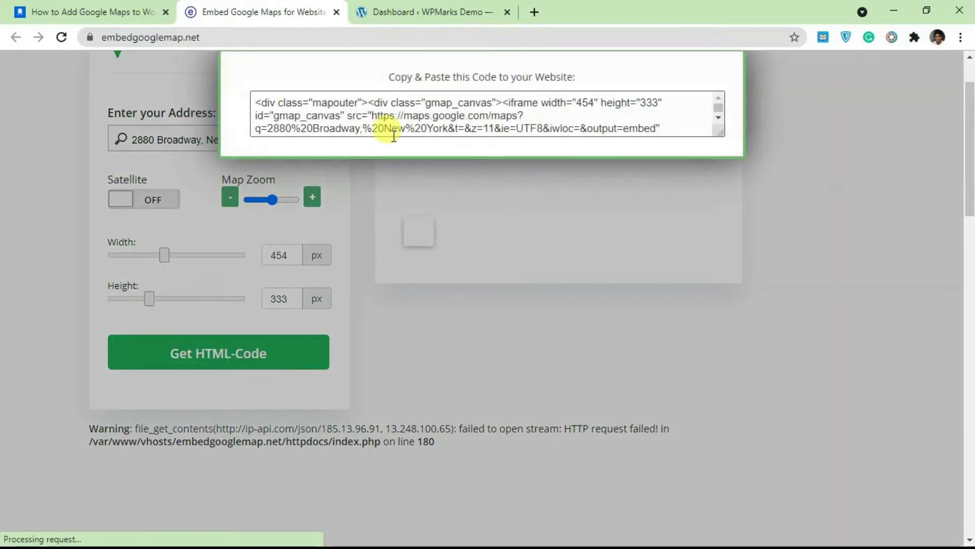
Select and copy the generated iframe embed code.
{"action": "left_click", "coordinate": [395, 126]}
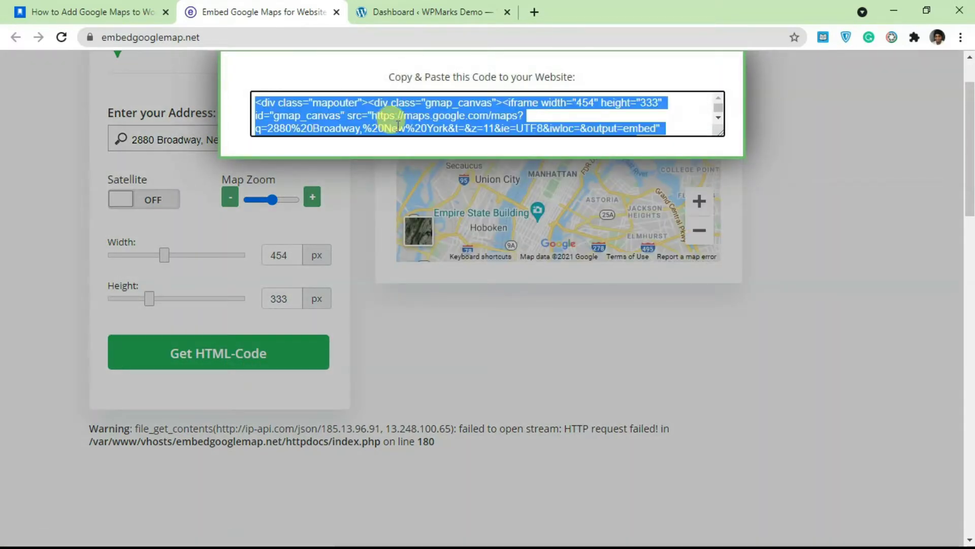
{"action": "scroll", "coordinate": [401, 122], "scroll_direction": "down", "scroll_amount": 3}
{"action": "scroll", "coordinate": [414, 121], "scroll_direction": "up", "scroll_amount": 3}
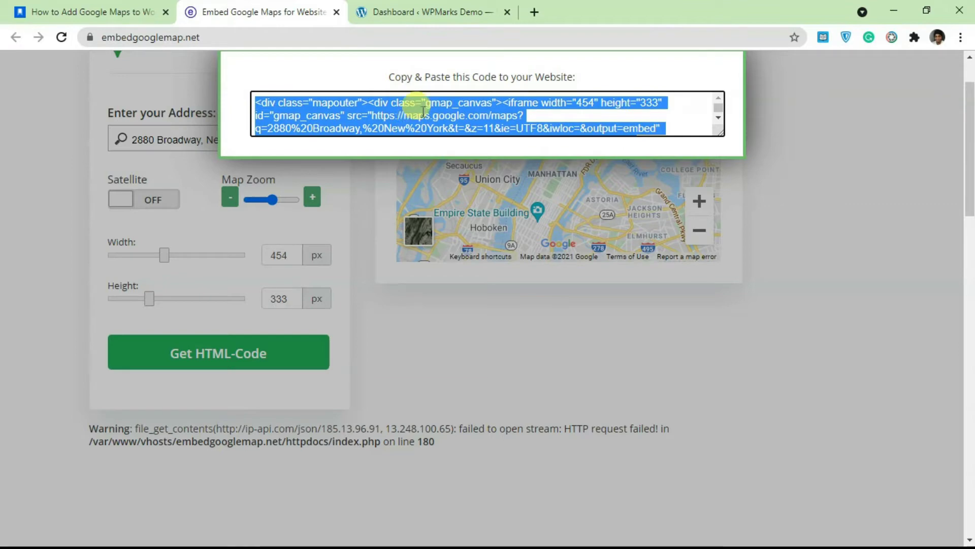
{"action": "scroll", "coordinate": [598, 326], "scroll_direction": "up", "scroll_amount": 2}
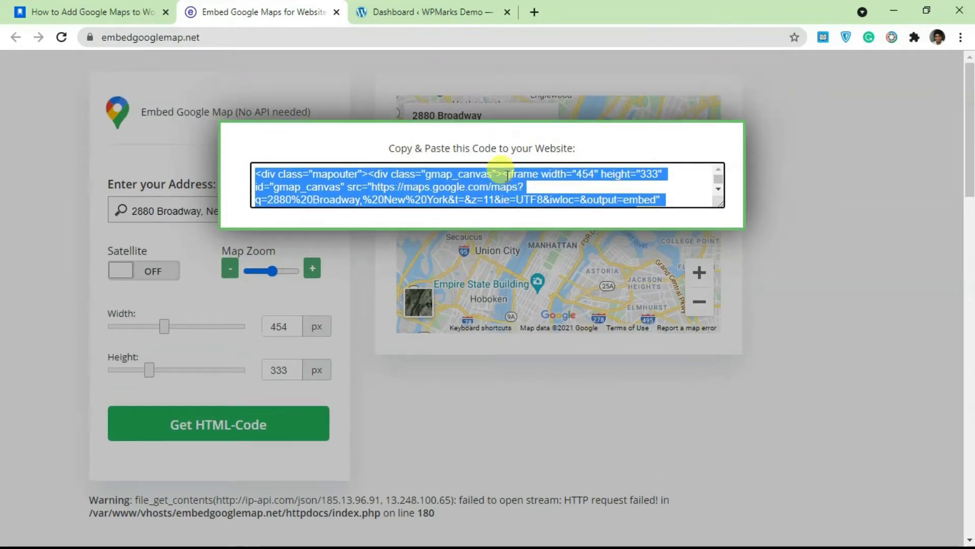
{"action": "right_click", "coordinate": [480, 178]}
{"action": "left_click", "coordinate": [514, 192]}
From the WordPress dashboard, start a new post and search the block inserter for 'custom html'.
{"action": "left_click", "coordinate": [457, 7]}
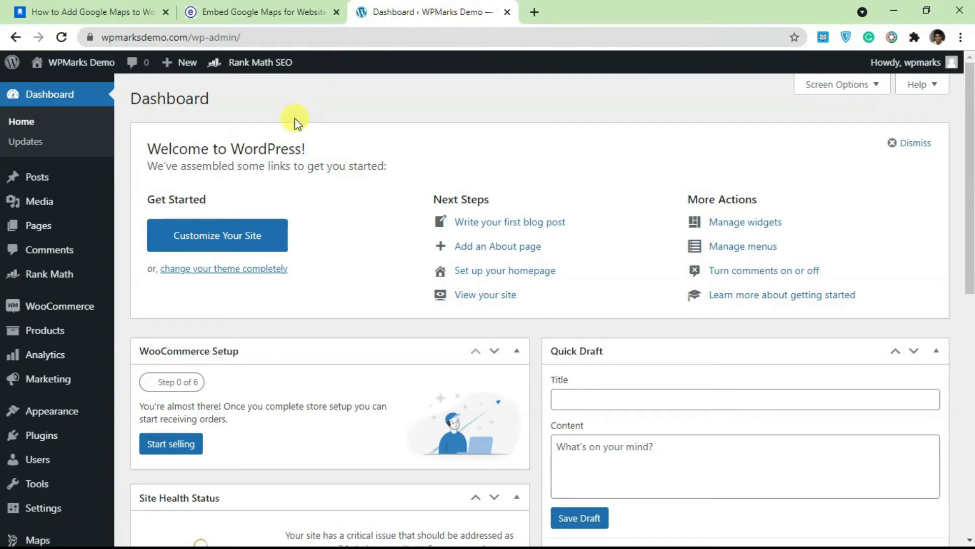
{"action": "scroll", "coordinate": [239, 138], "scroll_direction": "down", "scroll_amount": 4}
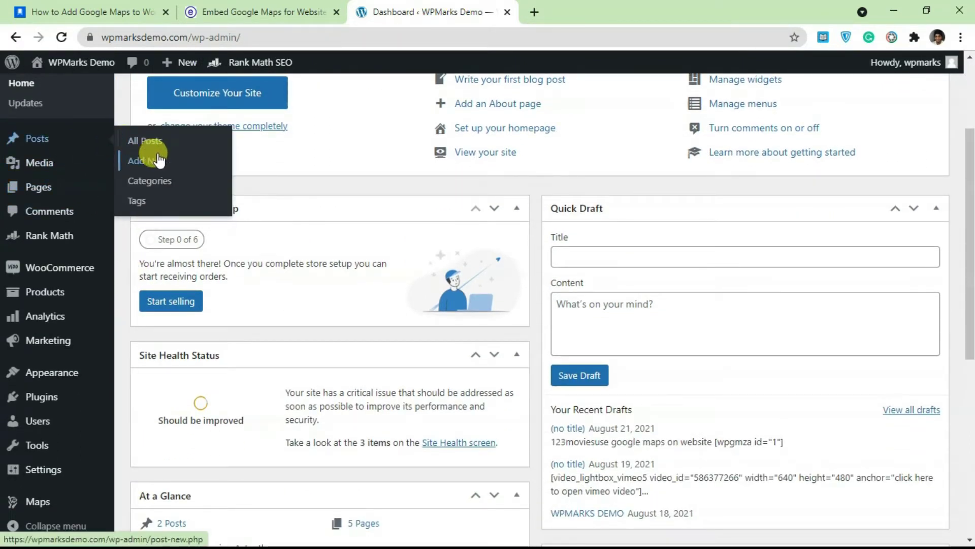
{"action": "left_click", "coordinate": [158, 159]}
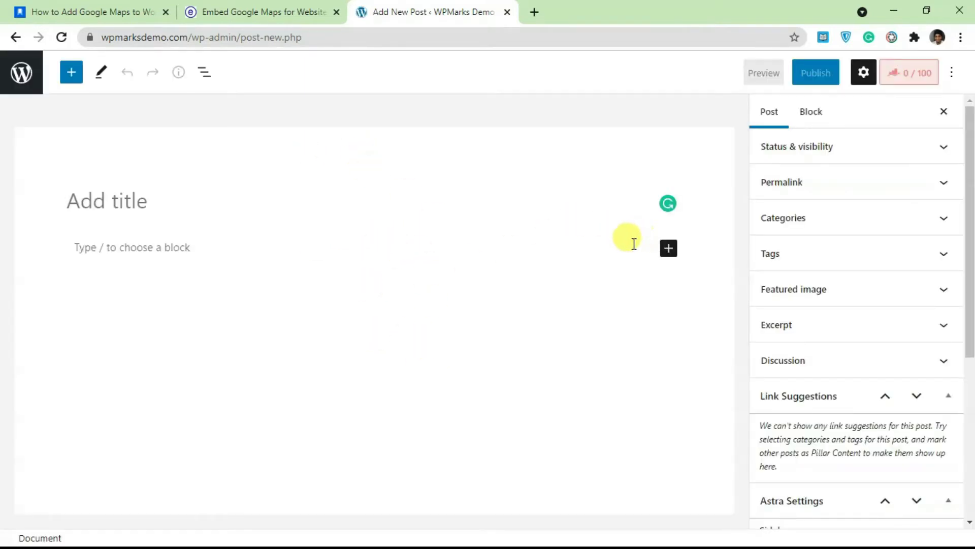
{"action": "left_click", "coordinate": [667, 250]}
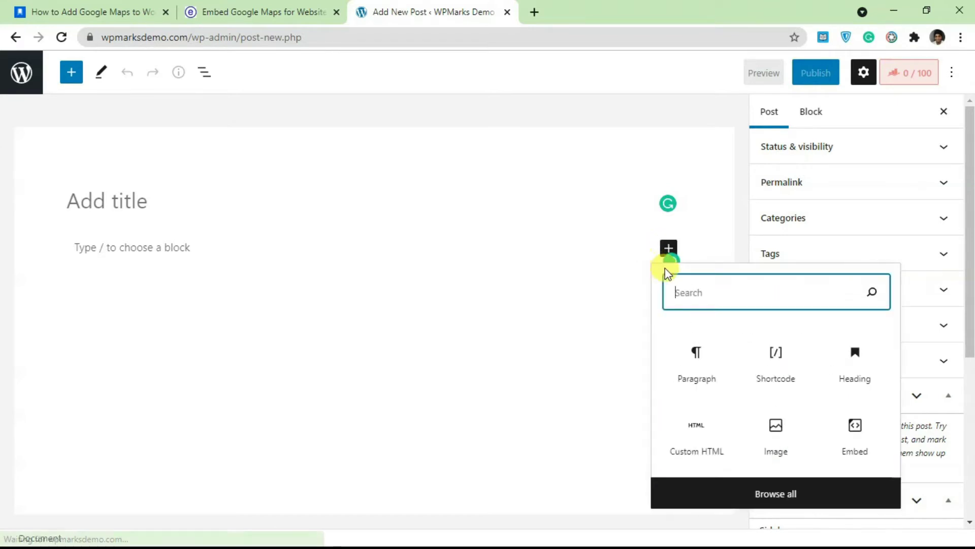
{"action": "type", "text": "cus"}
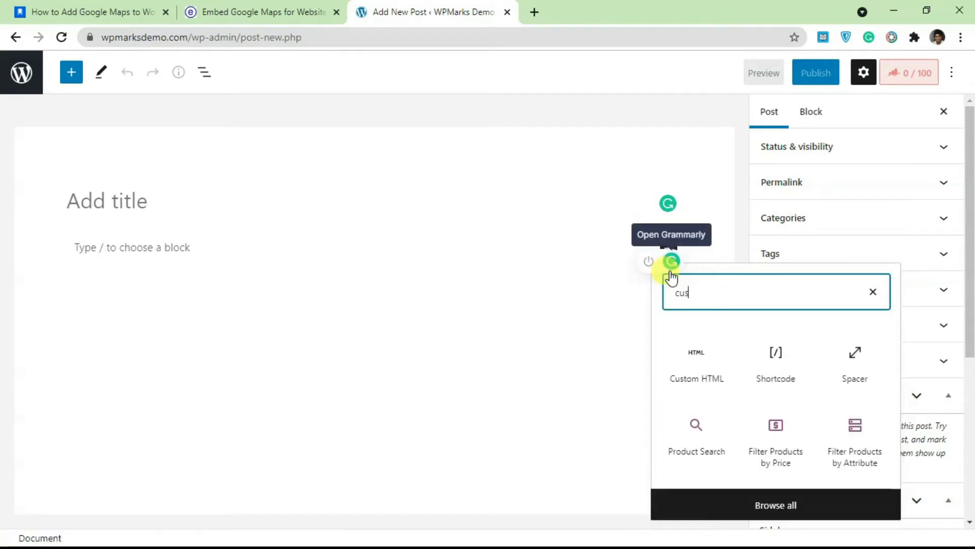
{"action": "type", "text": "tom h"}
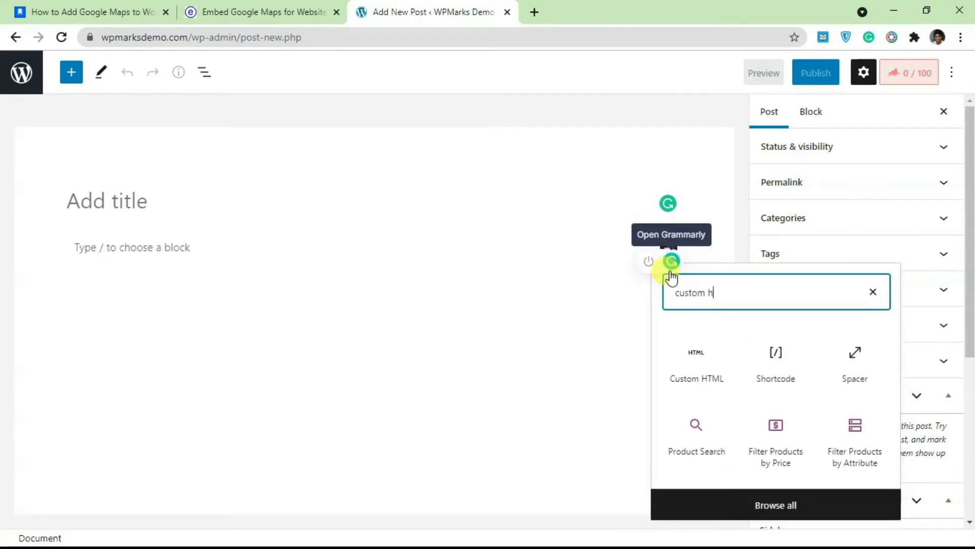
{"action": "type", "text": "tml"}
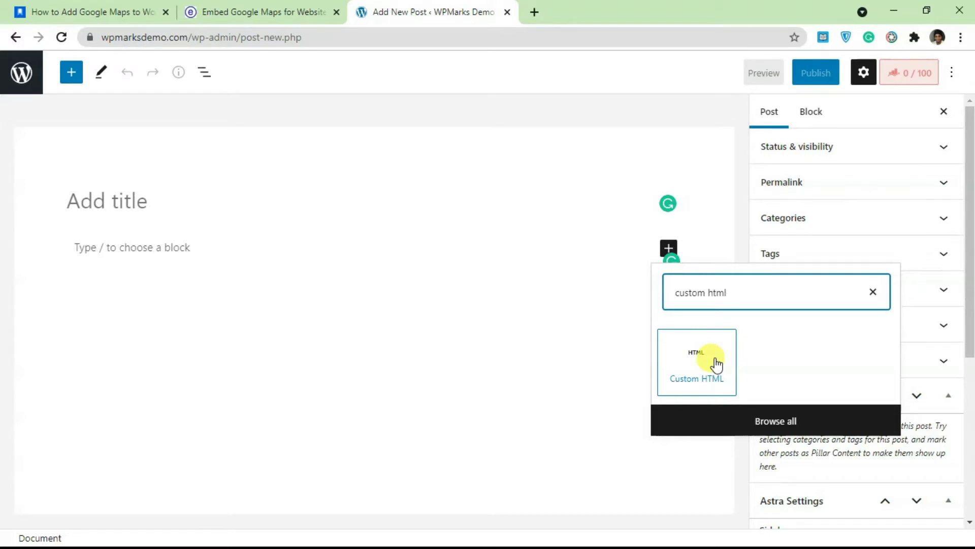
Insert a Custom HTML block, paste the map iframe code, and preview the 2880 Broadway map.
{"action": "left_click", "coordinate": [717, 364]}
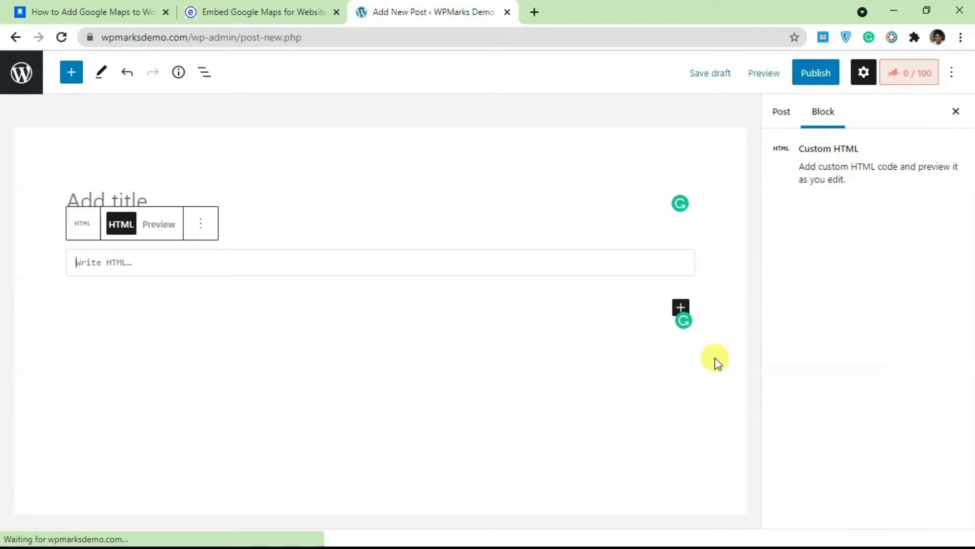
{"action": "right_click", "coordinate": [184, 262]}
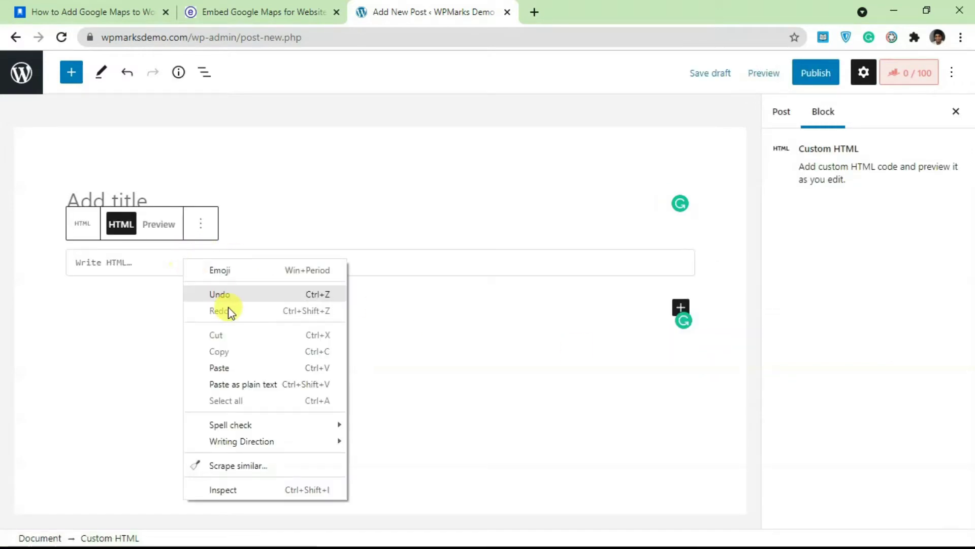
{"action": "left_click", "coordinate": [246, 365]}
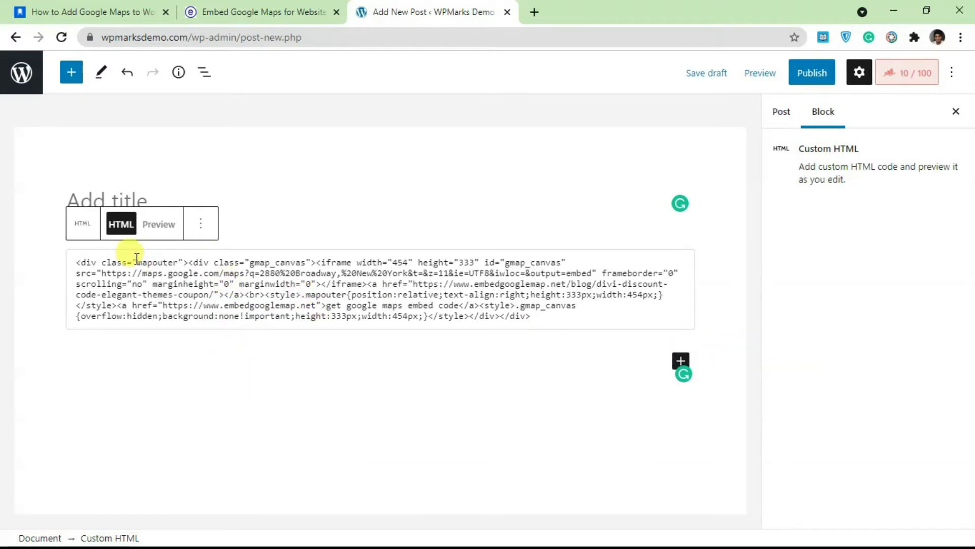
{"action": "left_click", "coordinate": [148, 226]}
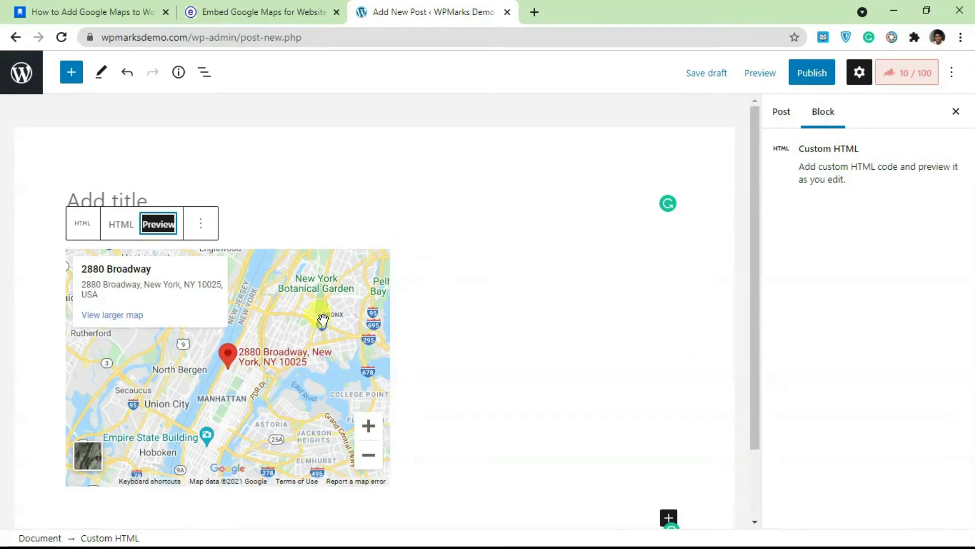
{"action": "scroll", "coordinate": [290, 323], "scroll_direction": "down", "scroll_amount": 2}
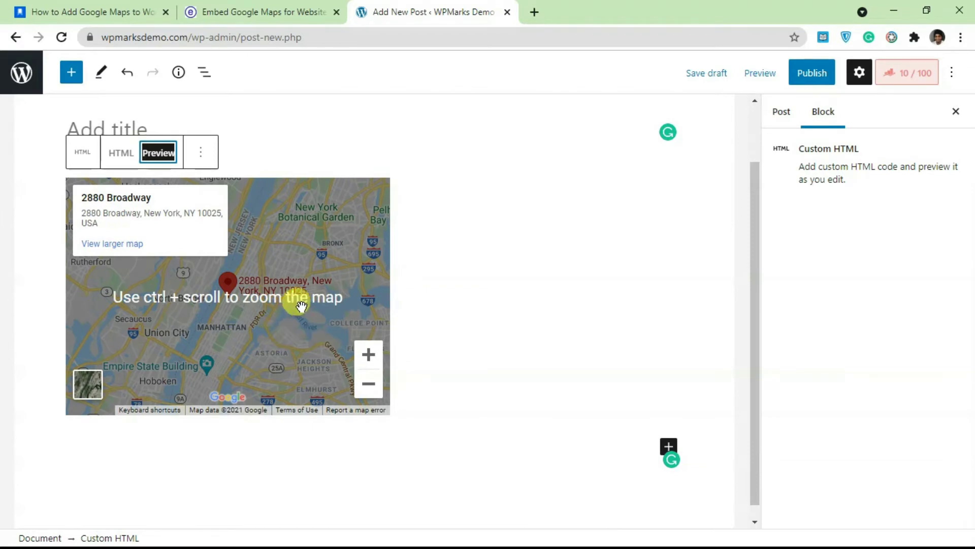
{"action": "left_click", "coordinate": [345, 234]}
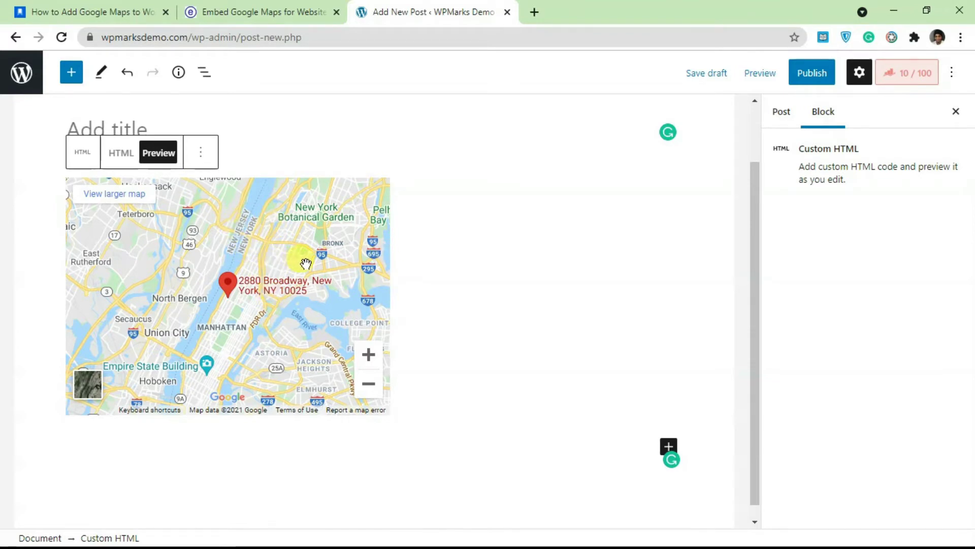
Return to the article, scroll to Method 2, and copy the 'WP Google Maps' plugin name.
{"action": "left_click", "coordinate": [164, 8]}
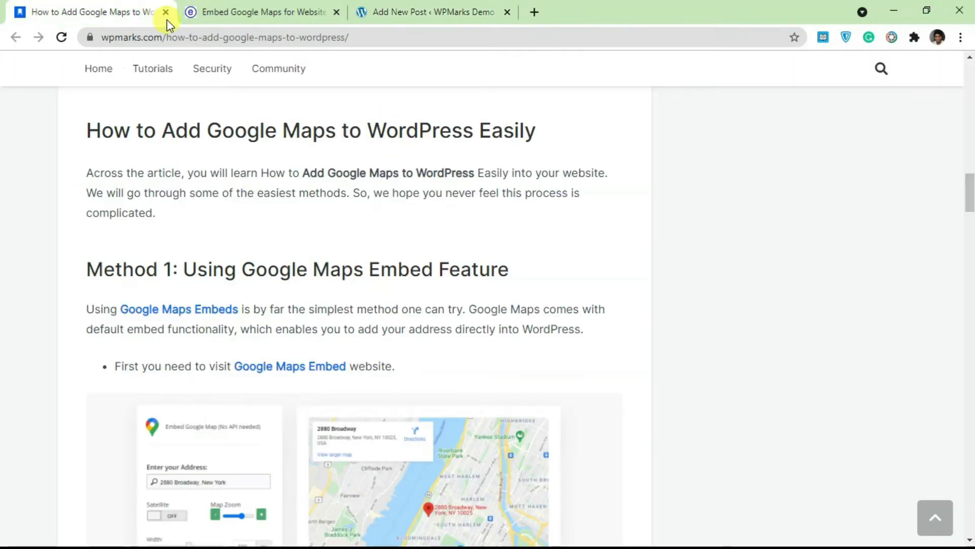
{"action": "scroll", "coordinate": [330, 347], "scroll_direction": "down", "scroll_amount": 4}
{"action": "scroll", "coordinate": [330, 347], "scroll_direction": "down", "scroll_amount": 15}
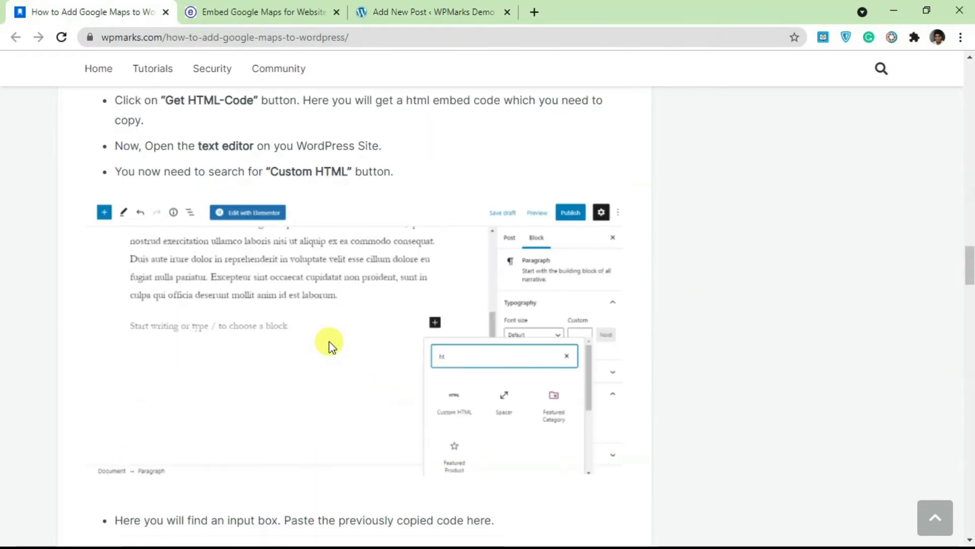
{"action": "scroll", "coordinate": [330, 346], "scroll_direction": "down", "scroll_amount": 11}
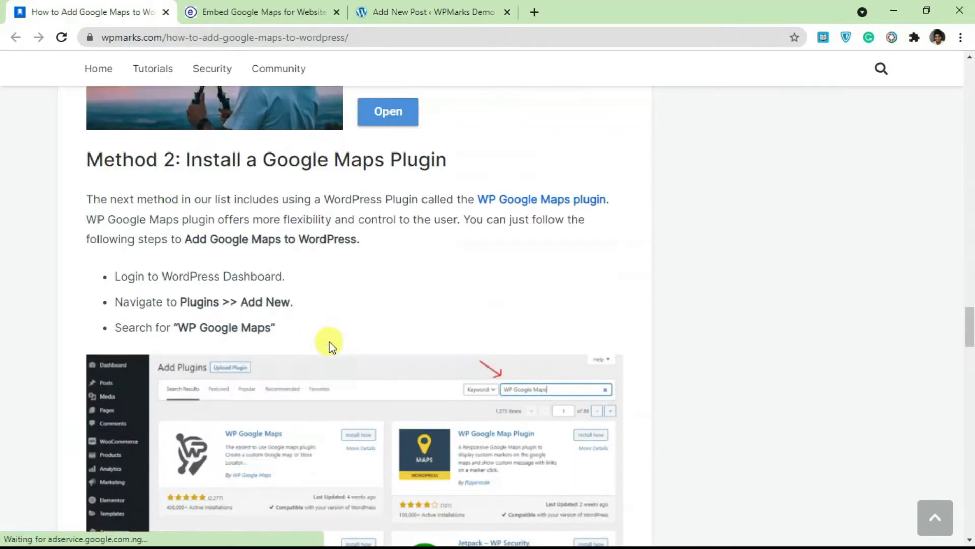
{"action": "scroll", "coordinate": [400, 325], "scroll_direction": "down", "scroll_amount": 3}
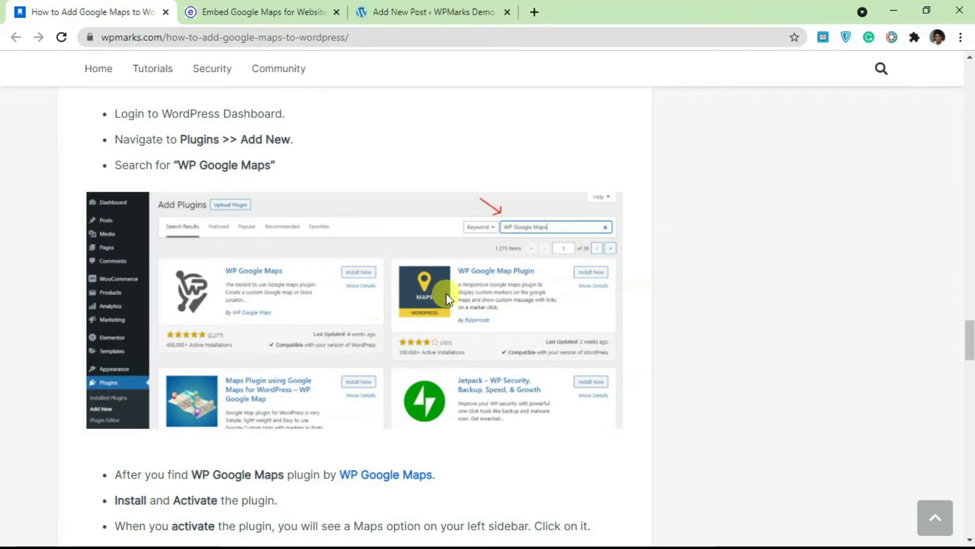
{"action": "scroll", "coordinate": [446, 294], "scroll_direction": "down", "scroll_amount": 6}
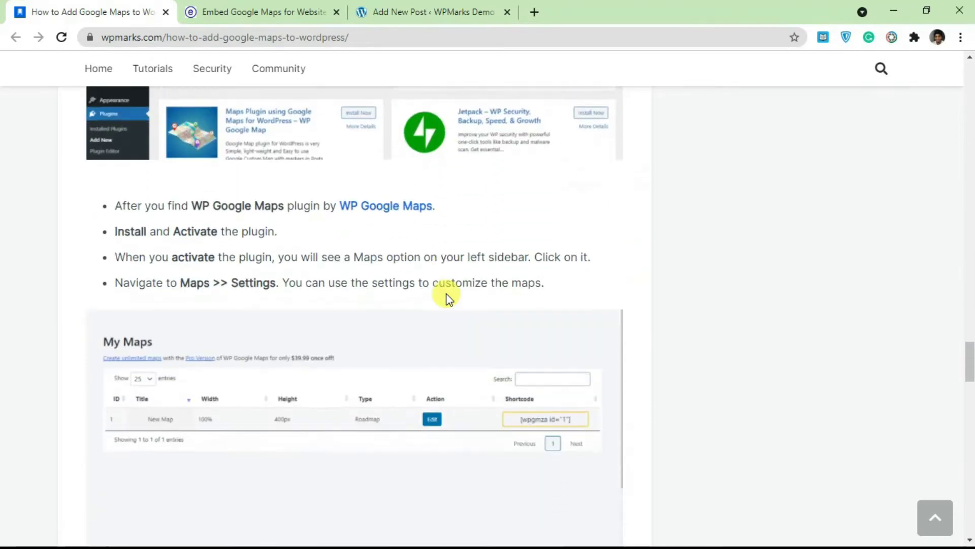
{"action": "scroll", "coordinate": [366, 274], "scroll_direction": "up", "scroll_amount": 8}
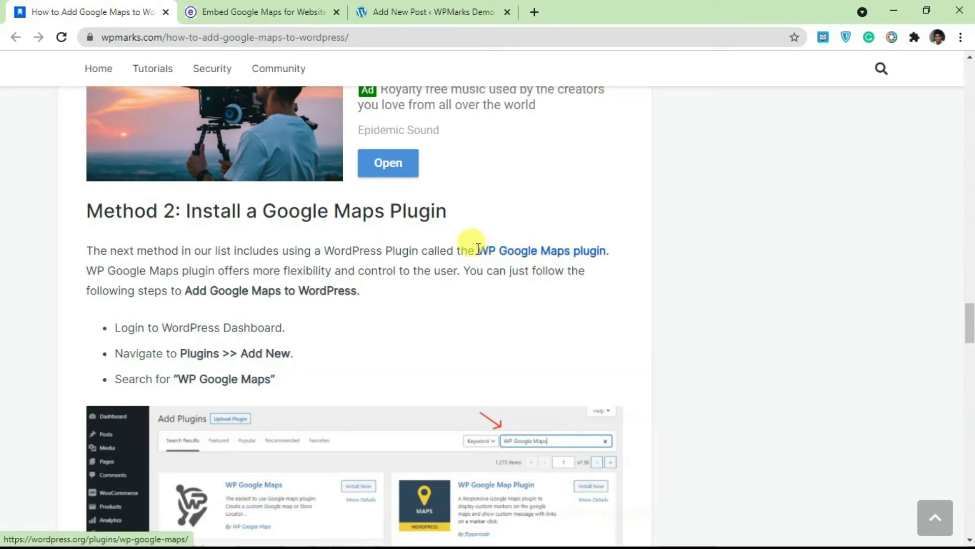
{"action": "left_click_drag", "start_coordinate": [477, 249], "coordinate": [568, 241]}
{"action": "right_click", "coordinate": [554, 250]}
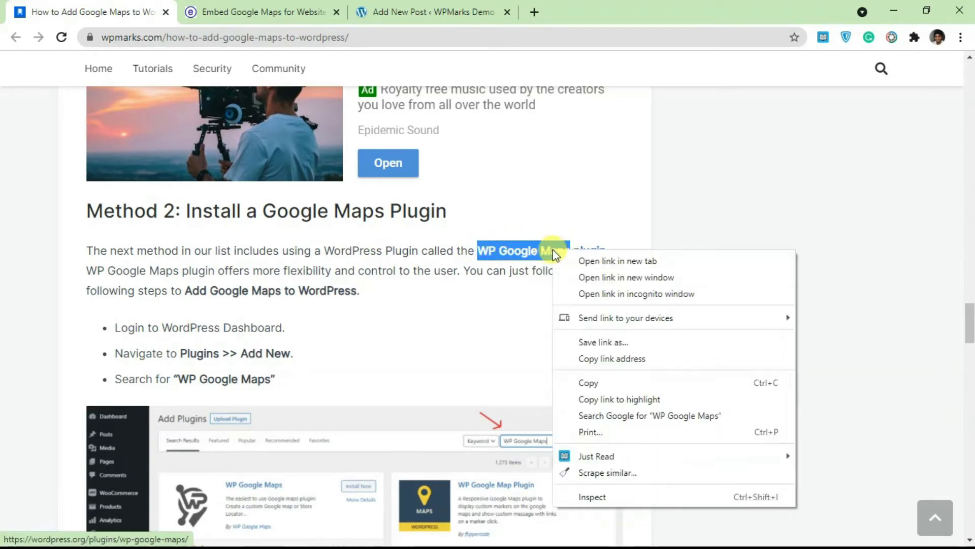
{"action": "left_click", "coordinate": [606, 382]}
Leave the unsaved post editor for the WordPress dashboard, confirming the exit.
{"action": "left_click", "coordinate": [363, 6]}
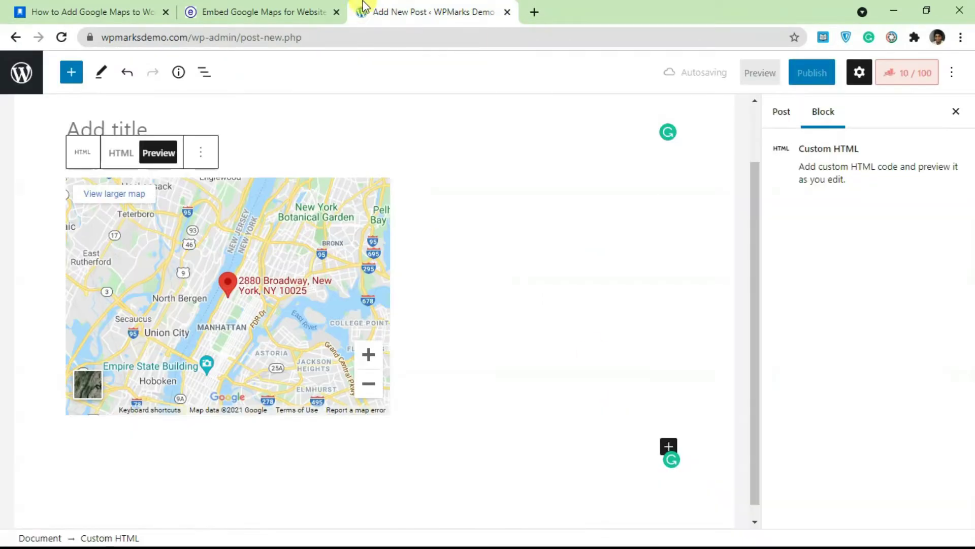
{"action": "left_click", "coordinate": [254, 7]}
{"action": "left_click", "coordinate": [426, 11]}
{"action": "left_click", "coordinate": [31, 73]}
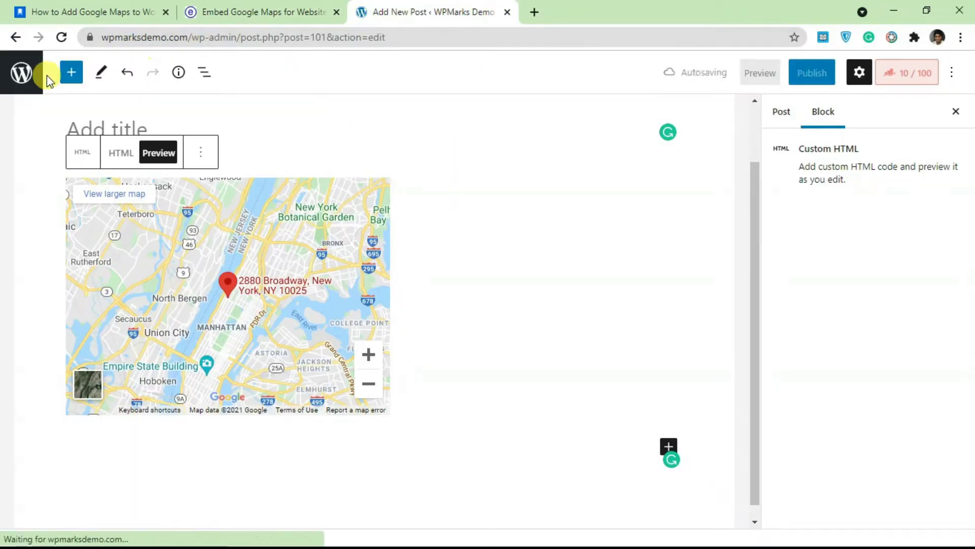
{"action": "left_click", "coordinate": [537, 115]}
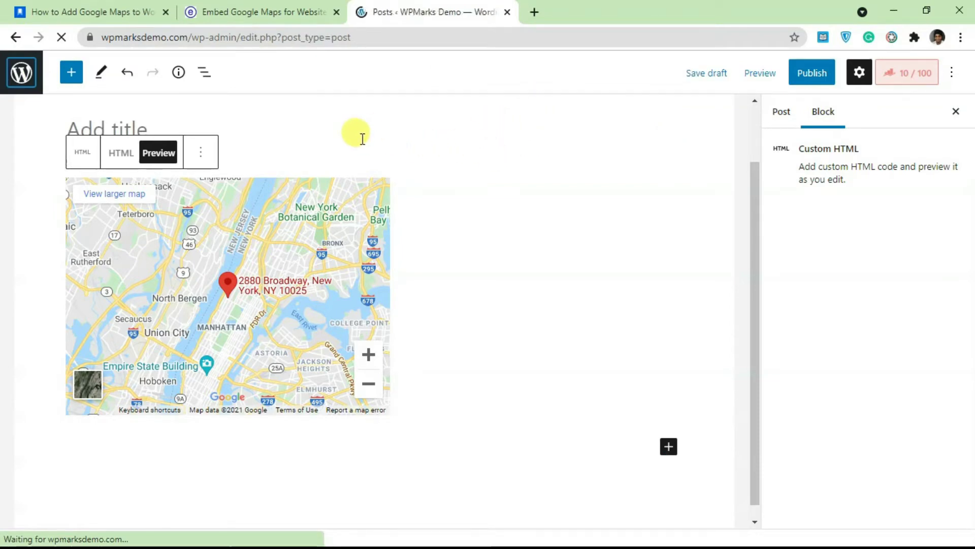
Search Plugins > Add New for 'WP Google Maps' and find it already active.
{"action": "scroll", "coordinate": [119, 218], "scroll_direction": "down", "scroll_amount": 1}
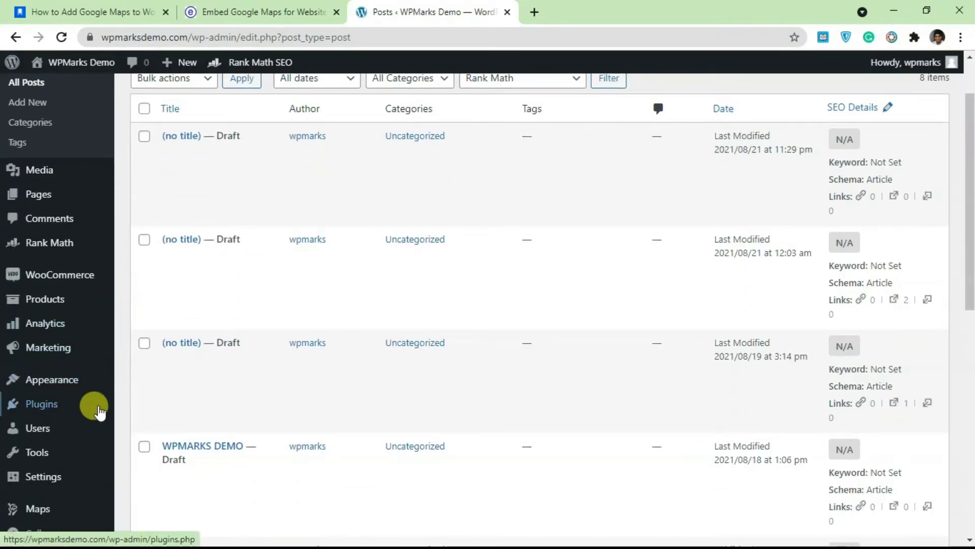
{"action": "mouse_move", "coordinate": [55, 403]}
{"action": "left_click", "coordinate": [148, 428]}
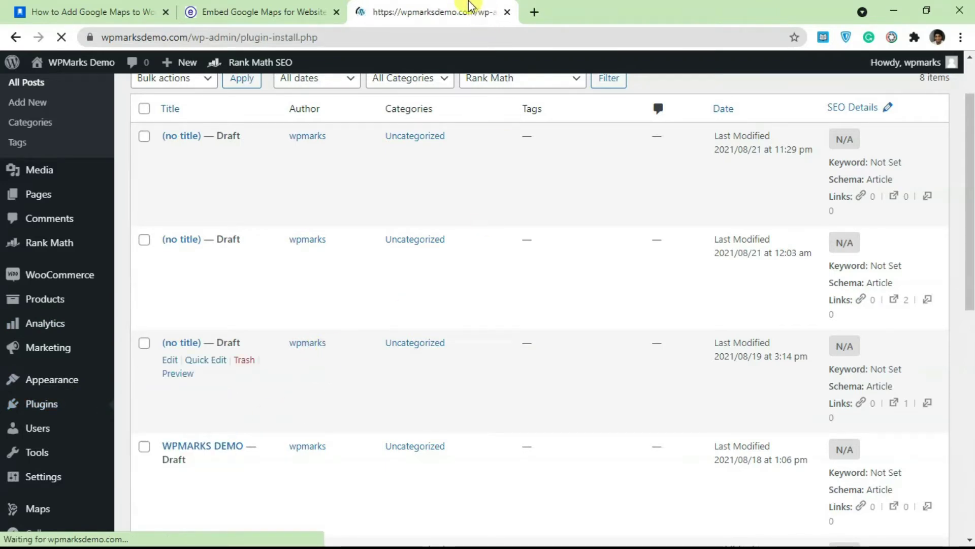
{"action": "left_click_drag", "start_coordinate": [468, 8], "coordinate": [305, 9]}
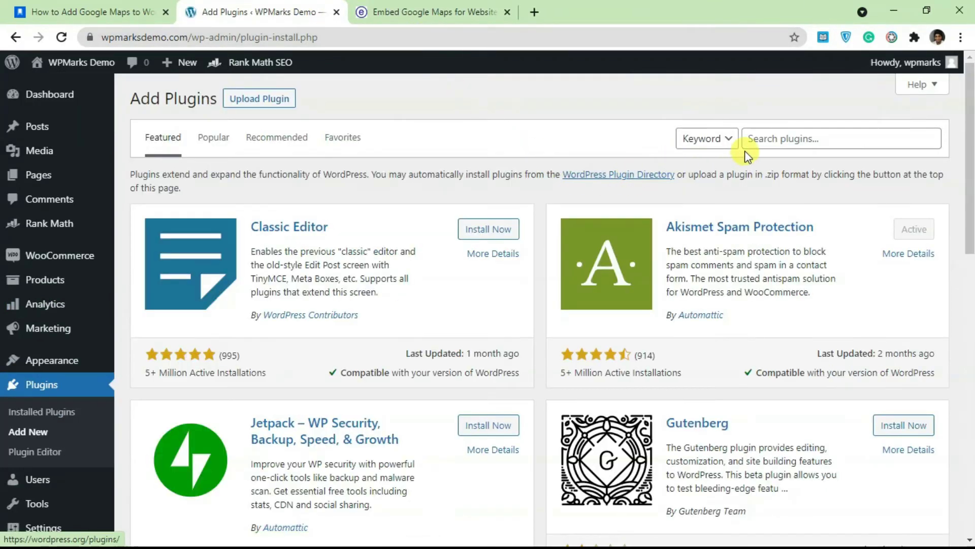
{"action": "left_click", "coordinate": [753, 139]}
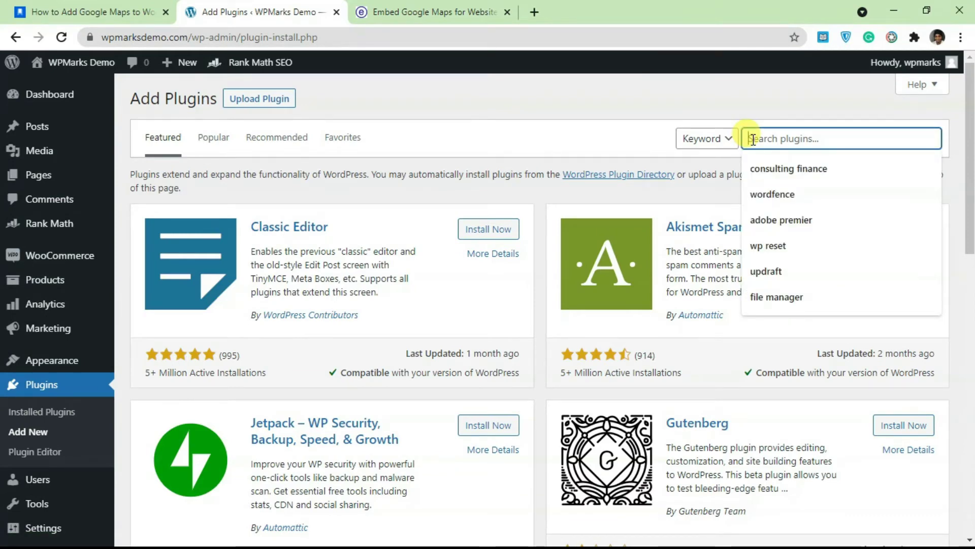
{"action": "key", "text": "ctrl+v"}
{"action": "left_click", "coordinate": [749, 138]}
{"action": "type", "text": "WP"}
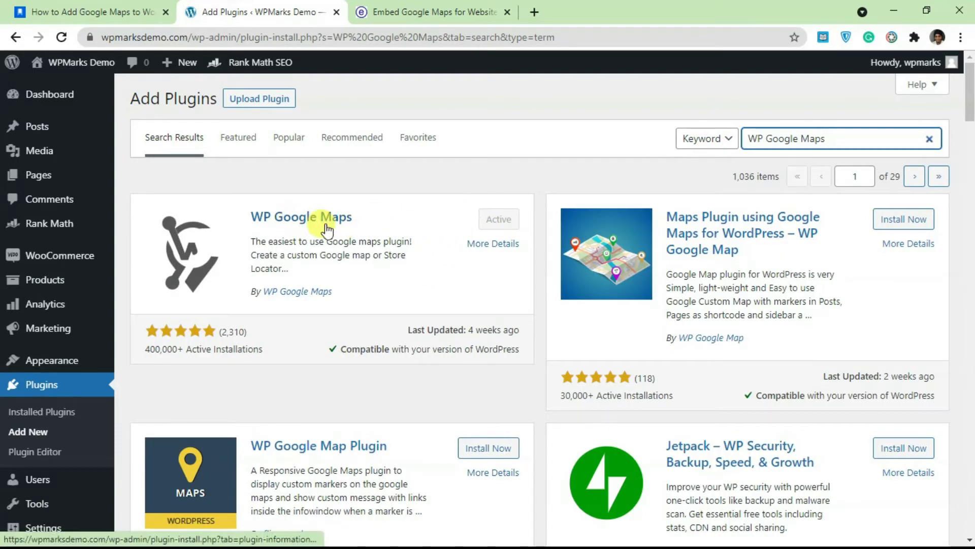
{"action": "scroll", "coordinate": [442, 224], "scroll_direction": "down", "scroll_amount": 4}
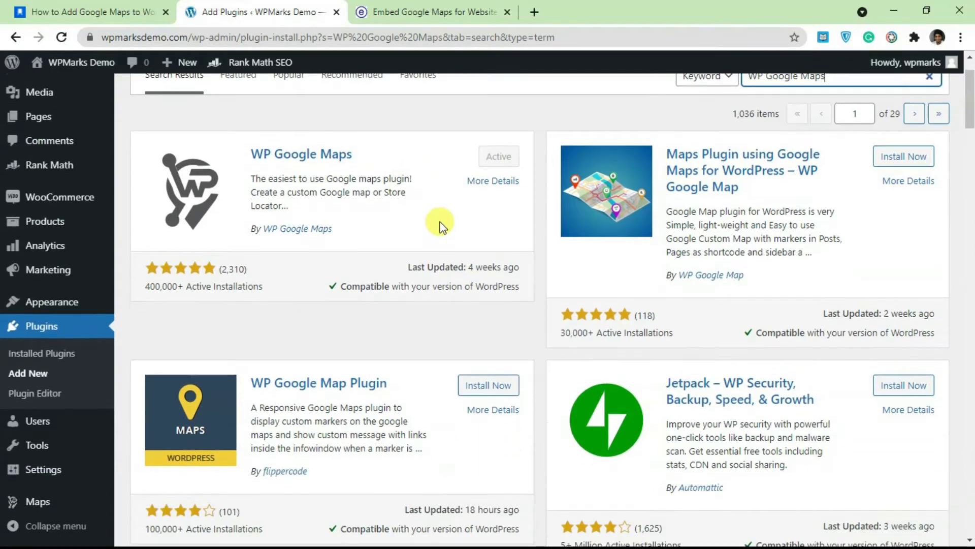
{"action": "scroll", "coordinate": [330, 203], "scroll_direction": "up", "scroll_amount": 4}
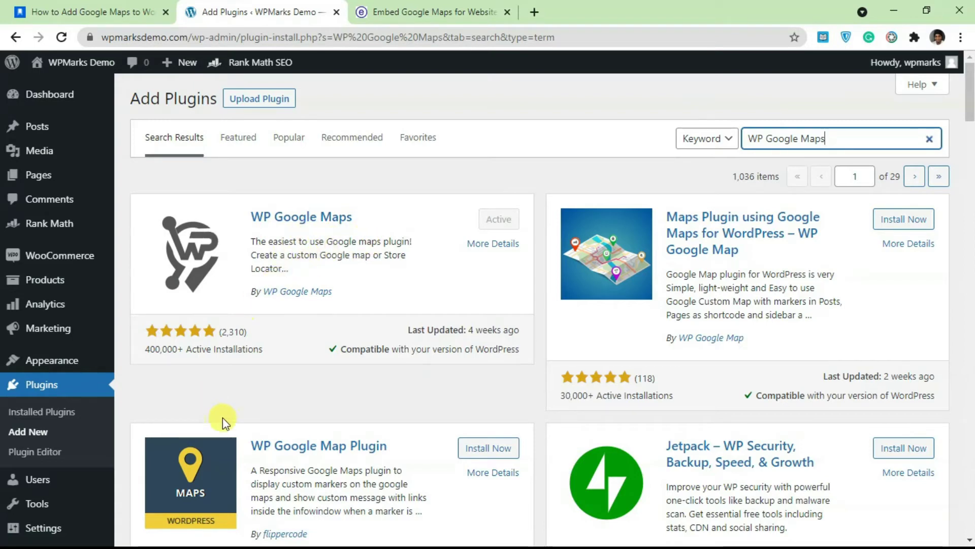
{"action": "mouse_move", "coordinate": [93, 530]}
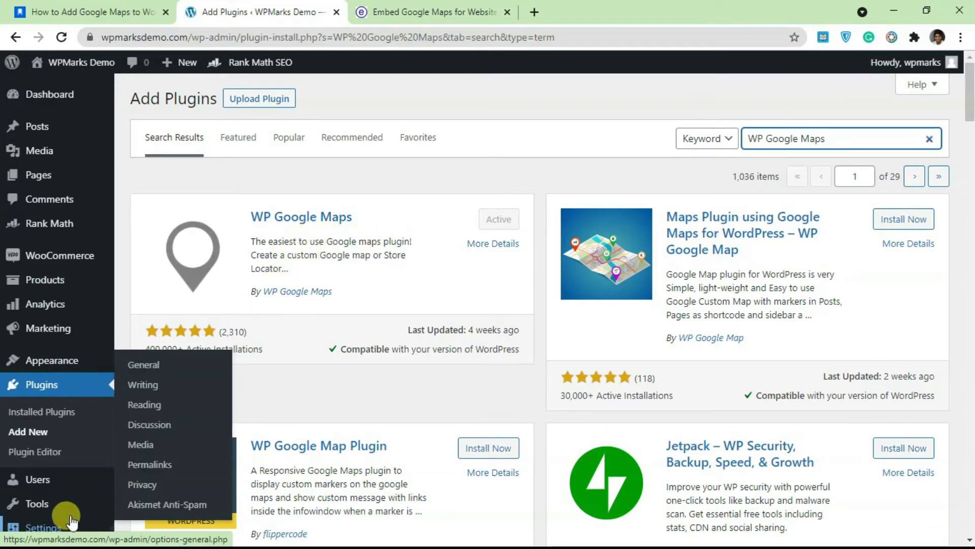
Go through Installed Plugins to the WP Google Maps My Maps list and edit My Company Address.
{"action": "left_click", "coordinate": [54, 422]}
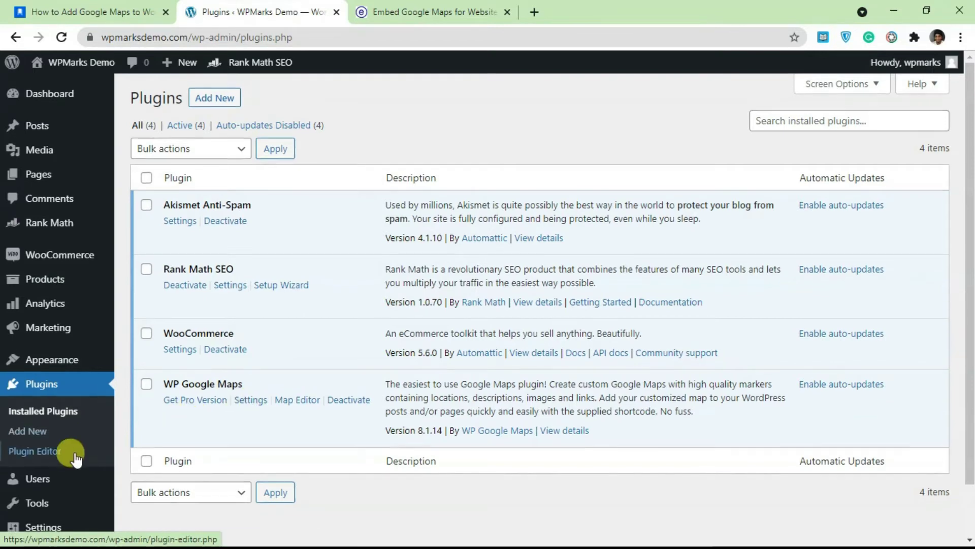
{"action": "scroll", "coordinate": [50, 498], "scroll_direction": "down", "scroll_amount": 1}
{"action": "mouse_move", "coordinate": [28, 503]}
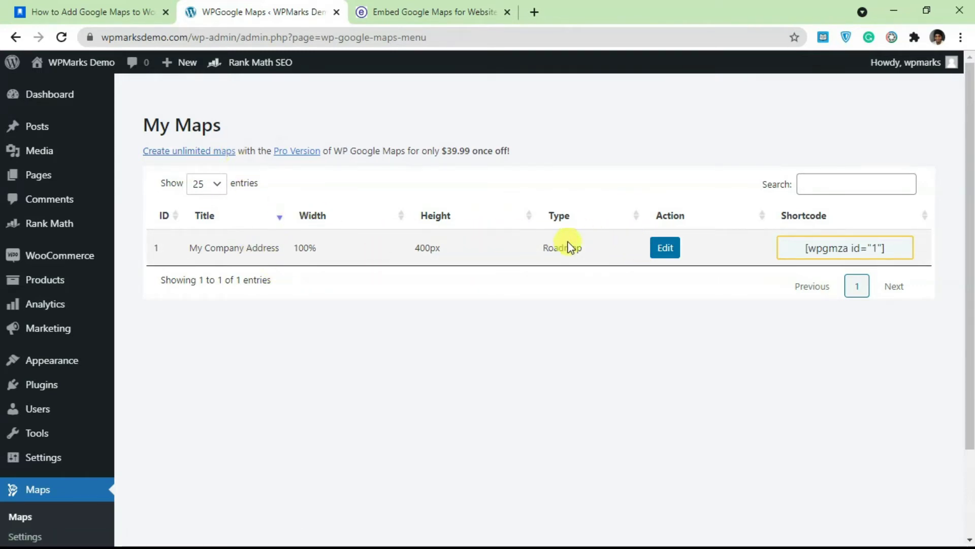
{"action": "left_click", "coordinate": [665, 247]}
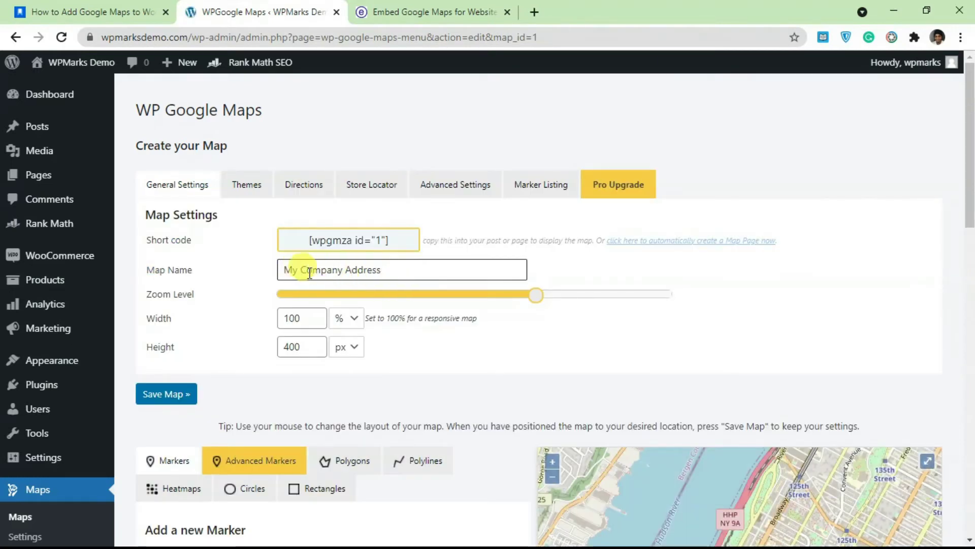
Scroll the My Company Address settings to the 100% × 400 px size fields; close the embed site's code dialog.
{"action": "left_click_drag", "start_coordinate": [397, 269], "coordinate": [257, 273]}
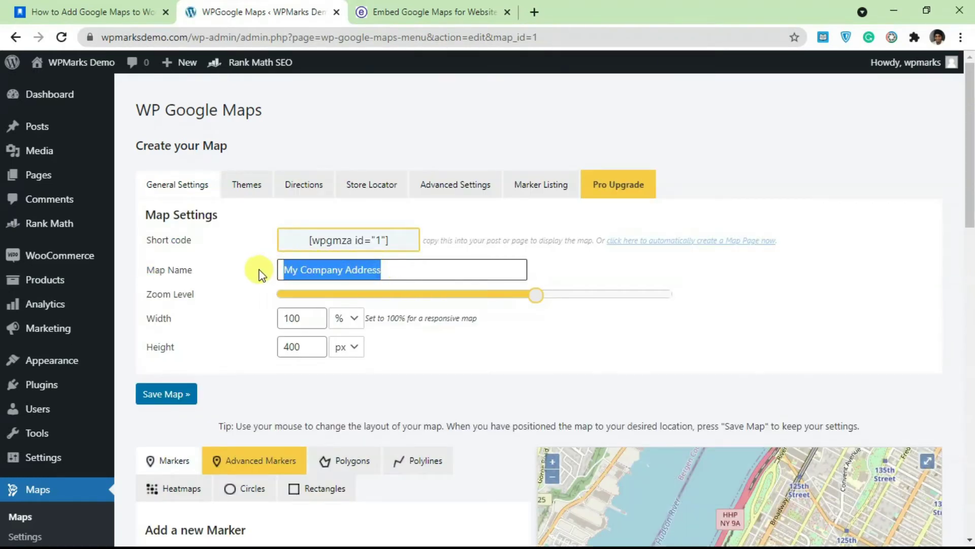
{"action": "scroll", "coordinate": [288, 277], "scroll_direction": "down", "scroll_amount": 1}
{"action": "scroll", "coordinate": [288, 276], "scroll_direction": "down", "scroll_amount": 1}
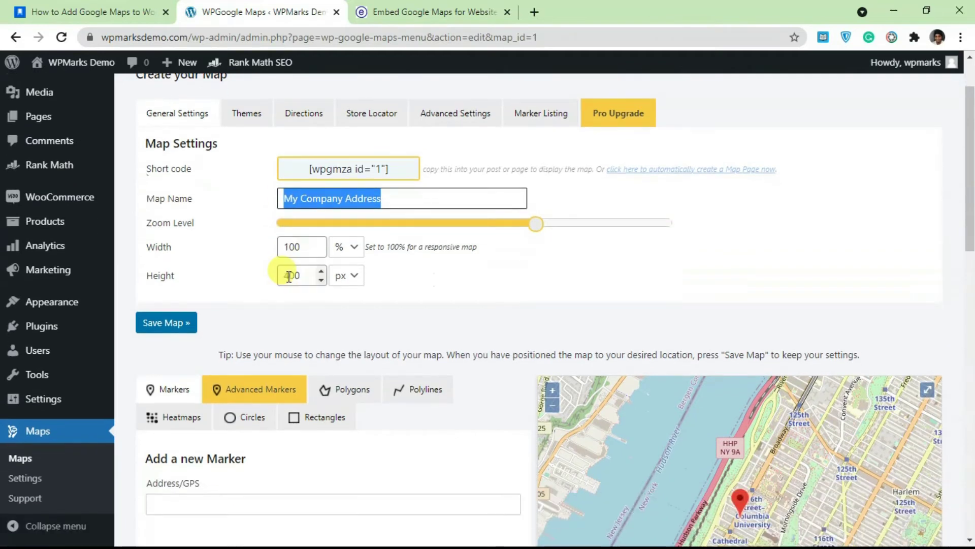
{"action": "left_click", "coordinate": [301, 248]}
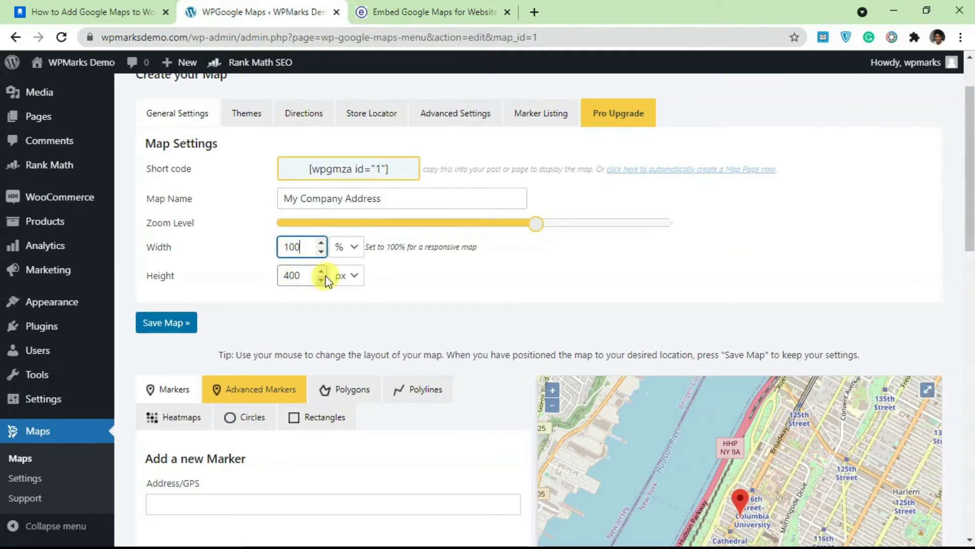
{"action": "left_click", "coordinate": [442, 10]}
{"action": "left_click", "coordinate": [289, 327]}
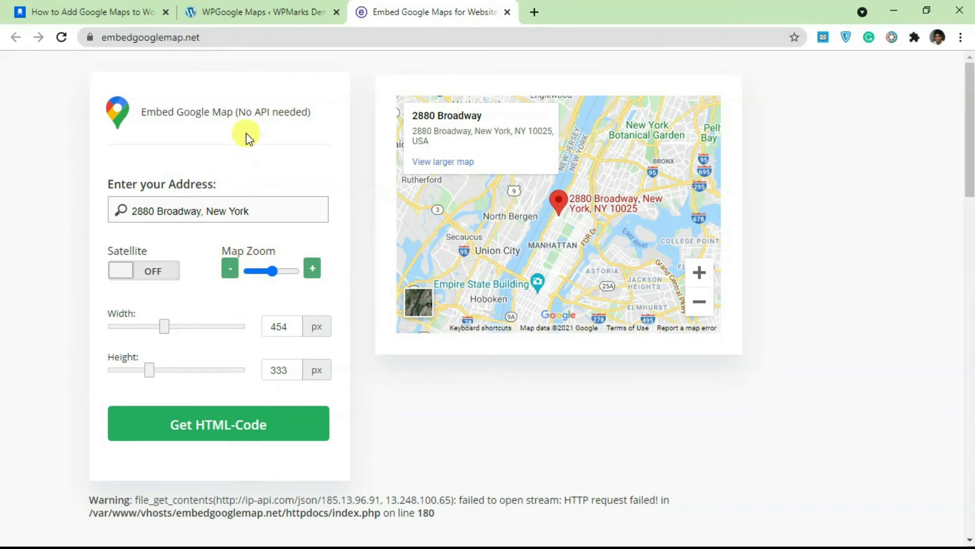
{"action": "left_click", "coordinate": [261, 10]}
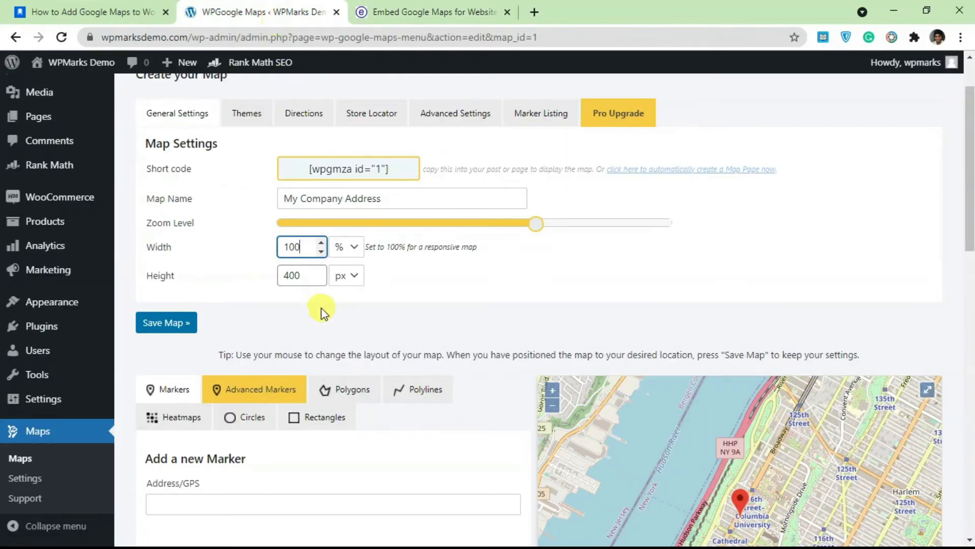
{"action": "scroll", "coordinate": [320, 310], "scroll_direction": "down", "scroll_amount": 3}
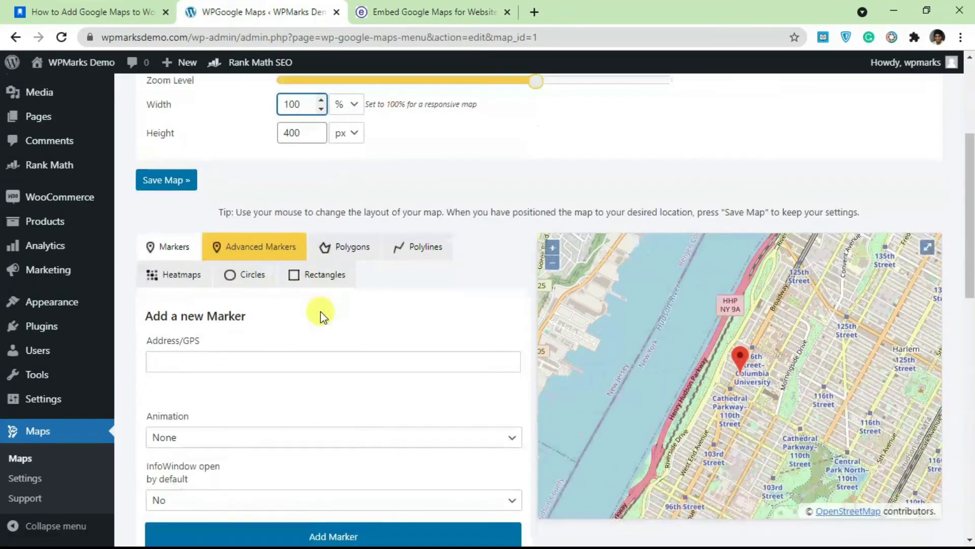
Copy '2880 Broadway, New York' from the embed site into the new marker's address field.
{"action": "left_click", "coordinate": [206, 362]}
{"action": "left_click", "coordinate": [437, 12]}
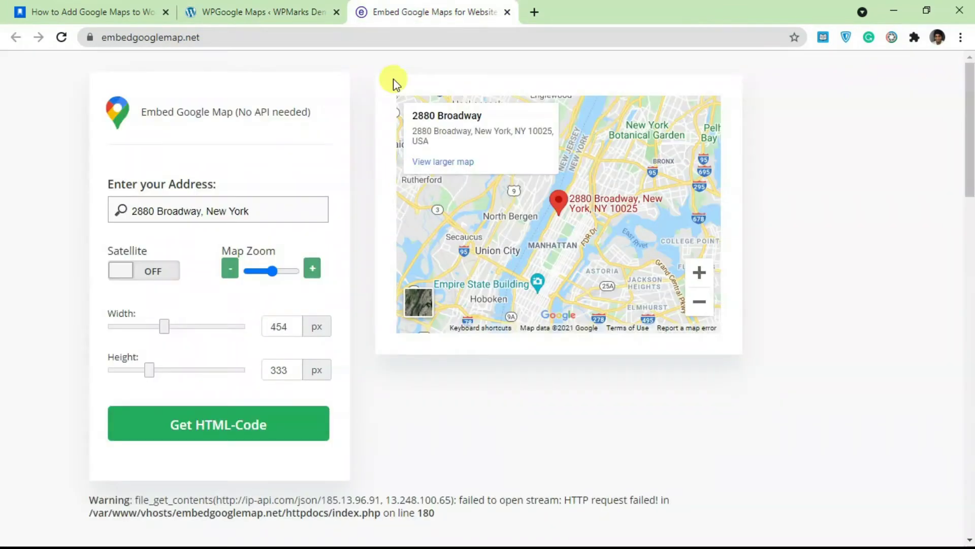
{"action": "triple_click", "coordinate": [257, 212]}
{"action": "right_click", "coordinate": [260, 215]}
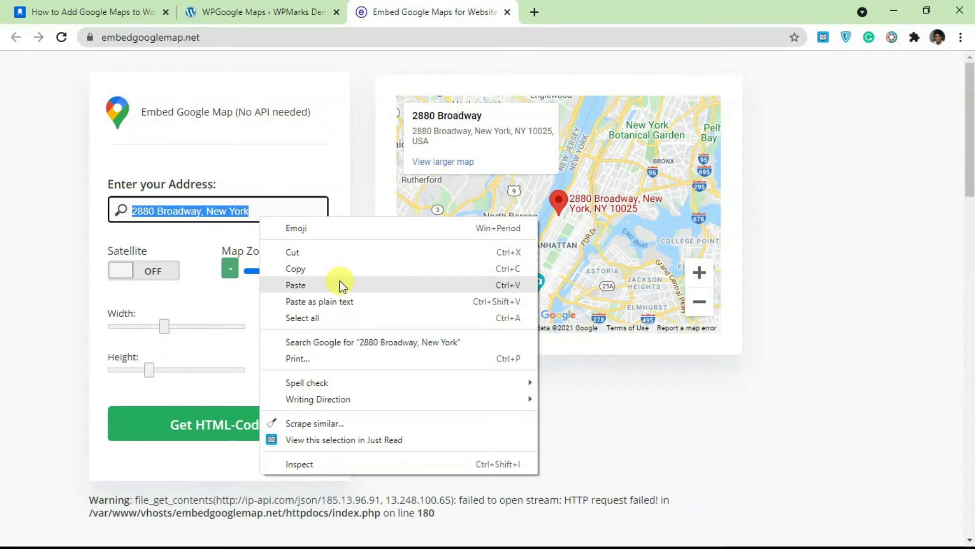
{"action": "left_click", "coordinate": [335, 268]}
{"action": "left_click", "coordinate": [311, 7]}
{"action": "left_click", "coordinate": [297, 220]}
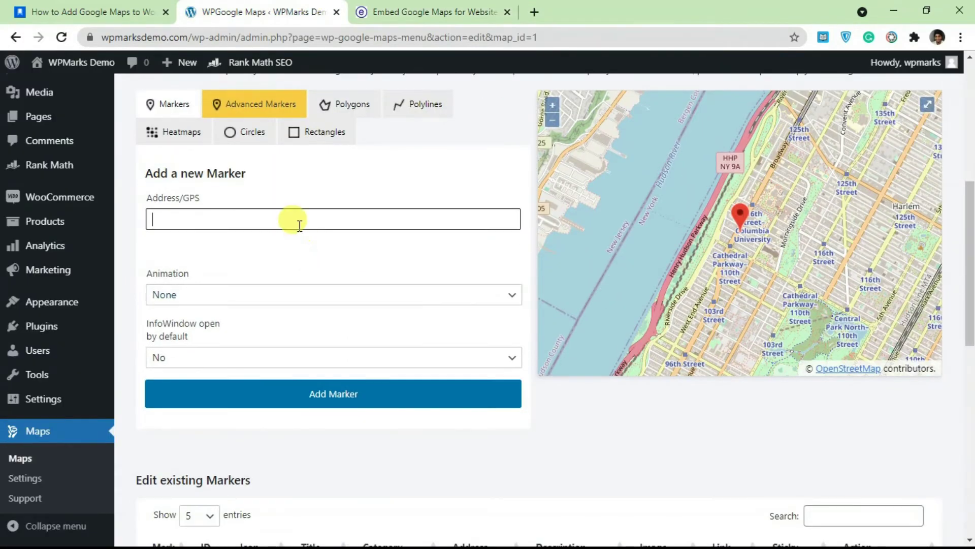
{"action": "right_click", "coordinate": [300, 224]}
{"action": "left_click", "coordinate": [355, 335]}
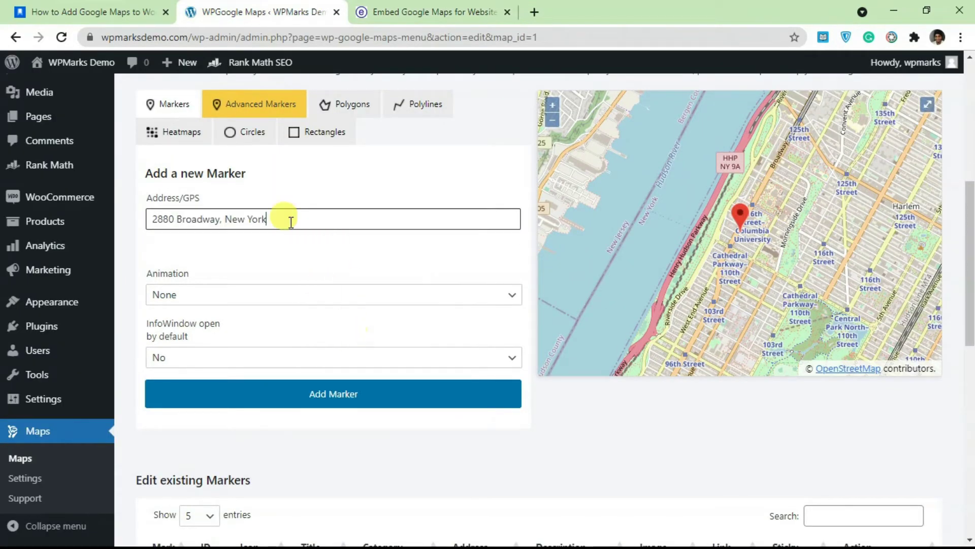
Remove the stray marker, keep Animation at None, and add the 2880 Broadway marker.
{"action": "scroll", "coordinate": [348, 282], "scroll_direction": "down", "scroll_amount": 3}
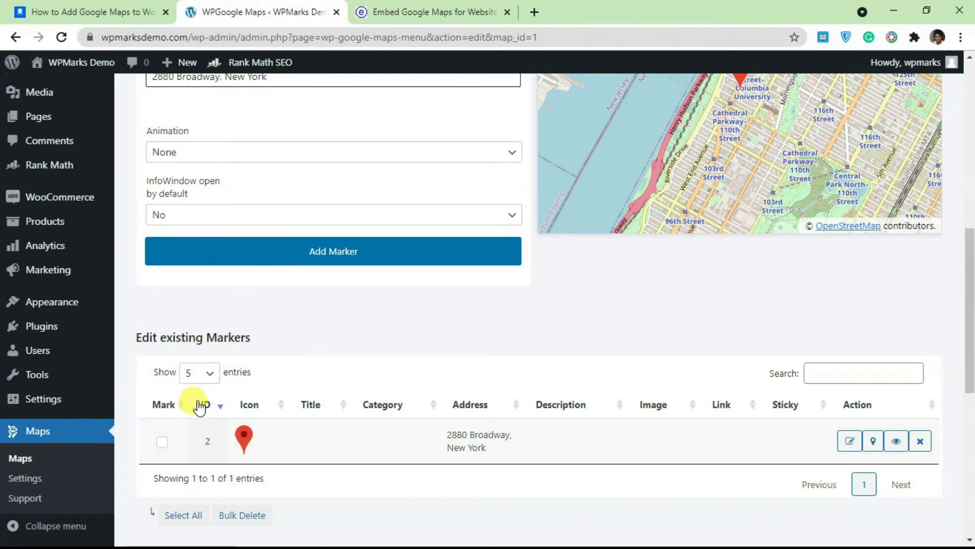
{"action": "left_click", "coordinate": [920, 440]}
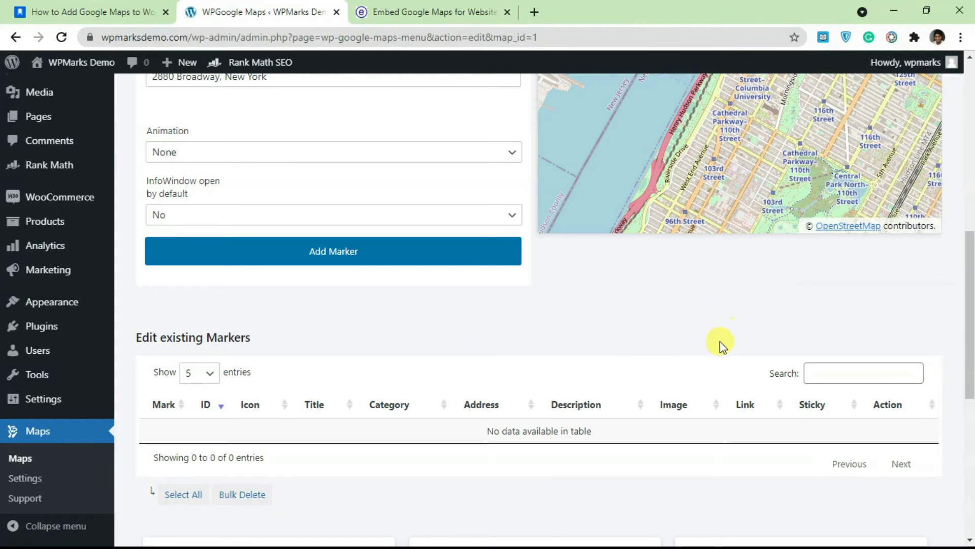
{"action": "scroll", "coordinate": [568, 361], "scroll_direction": "up", "scroll_amount": 3}
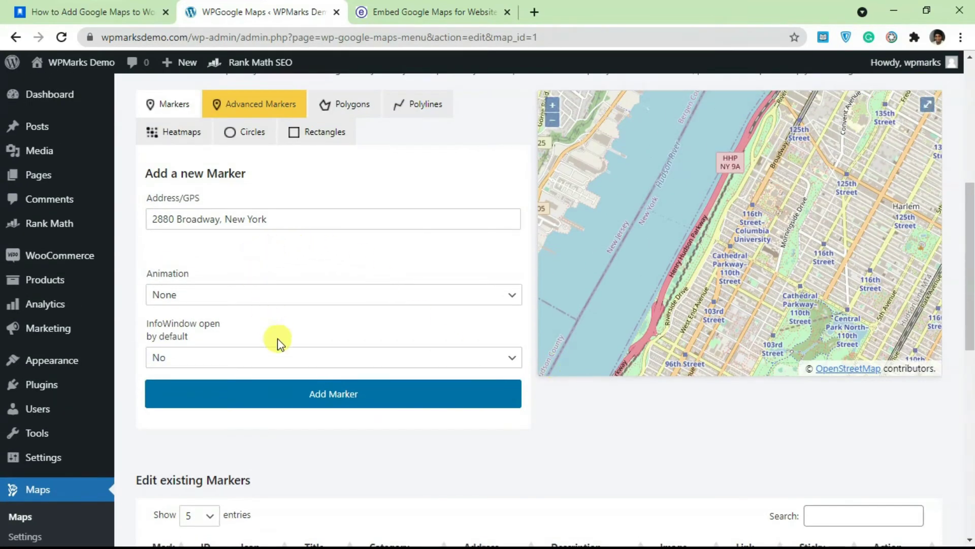
{"action": "left_click", "coordinate": [251, 304]}
{"action": "left_click", "coordinate": [251, 304]}
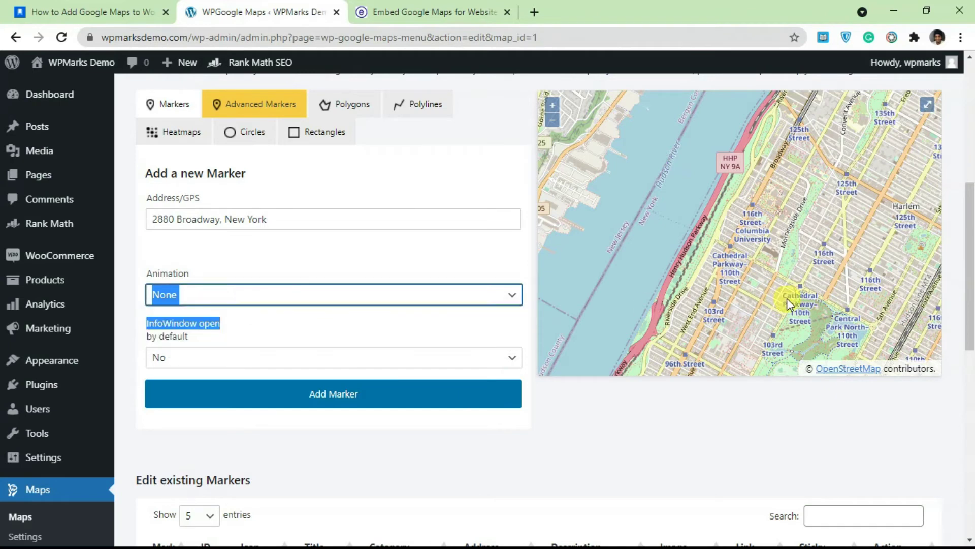
{"action": "left_click", "coordinate": [348, 246]}
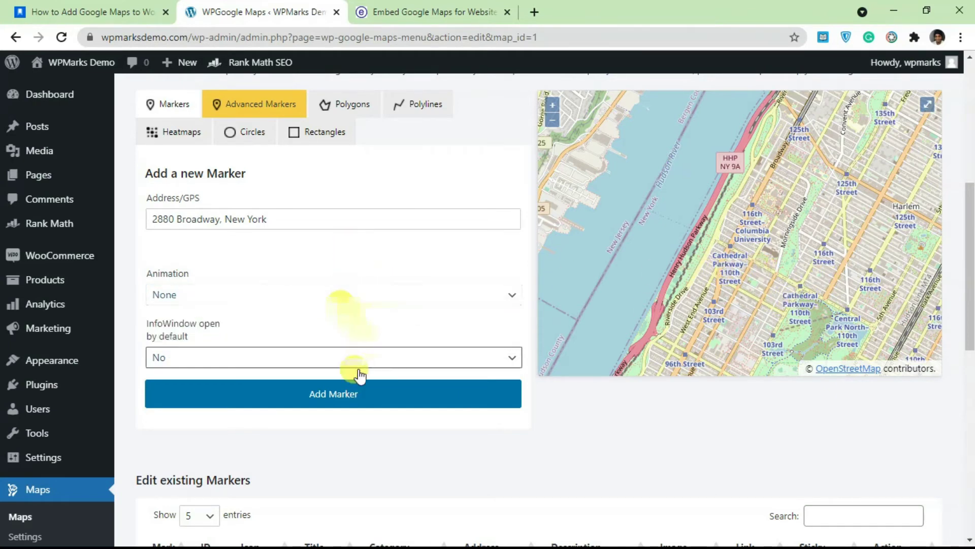
{"action": "left_click", "coordinate": [355, 395]}
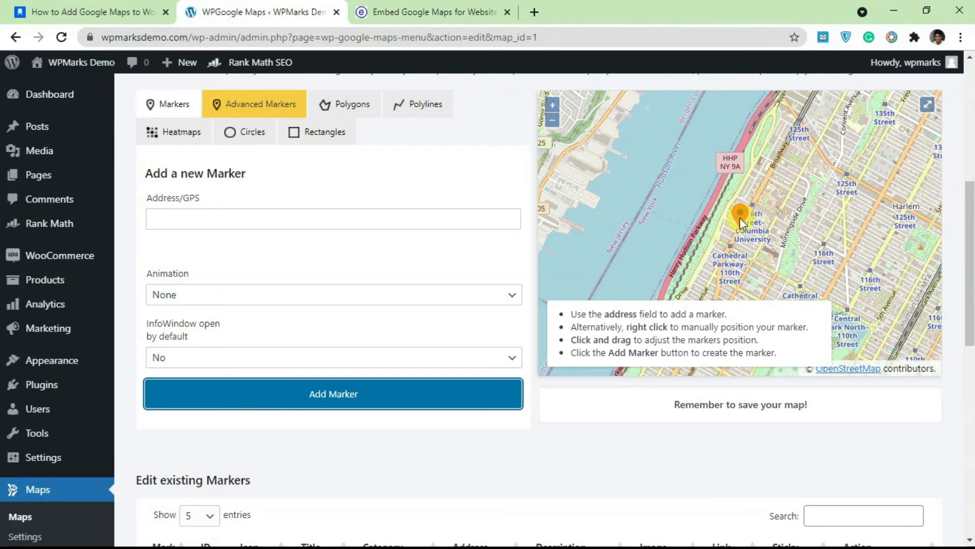
{"action": "scroll", "coordinate": [454, 197], "scroll_direction": "up", "scroll_amount": 4}
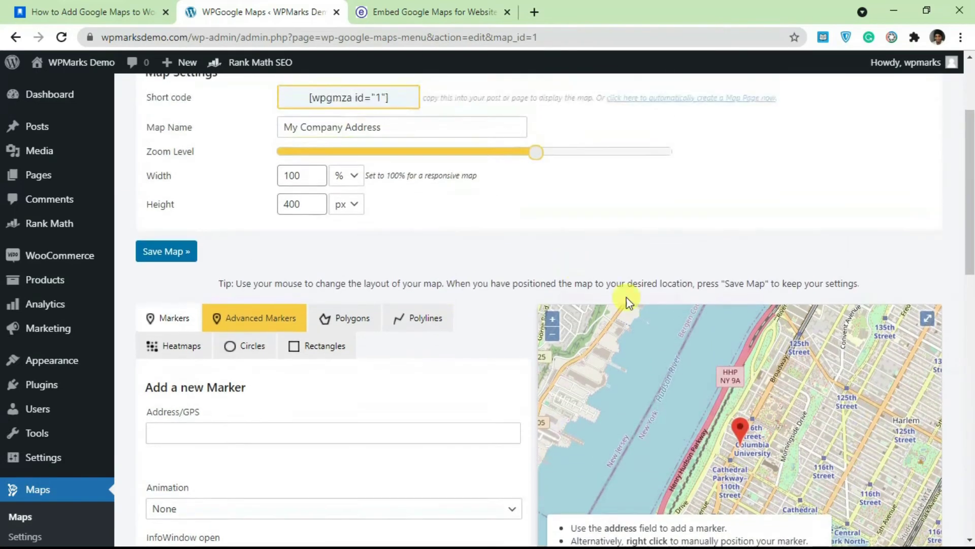
Zoom out to check the new marker, save the map, and copy shortcode [wpgmza id="1"].
{"action": "scroll", "coordinate": [635, 274], "scroll_direction": "down", "scroll_amount": 2}
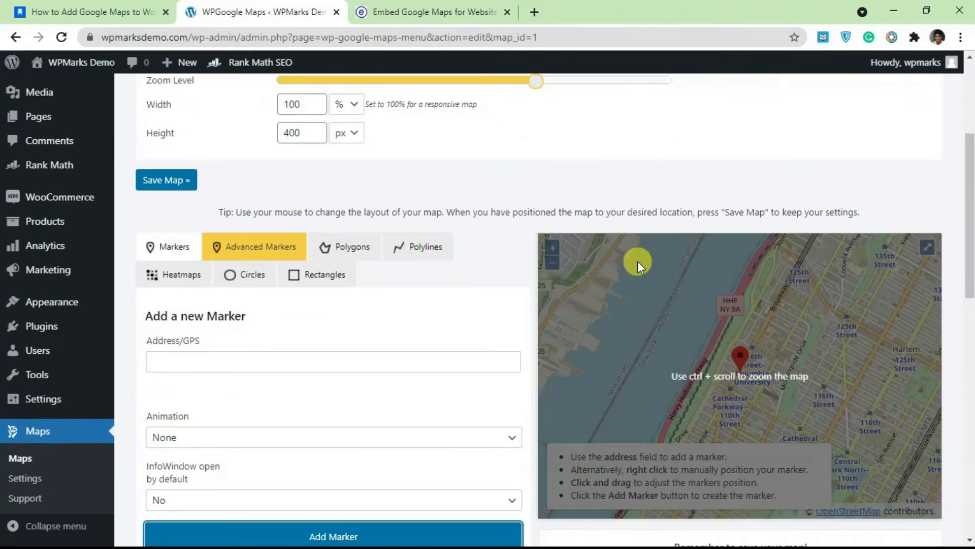
{"action": "left_click", "coordinate": [558, 252]}
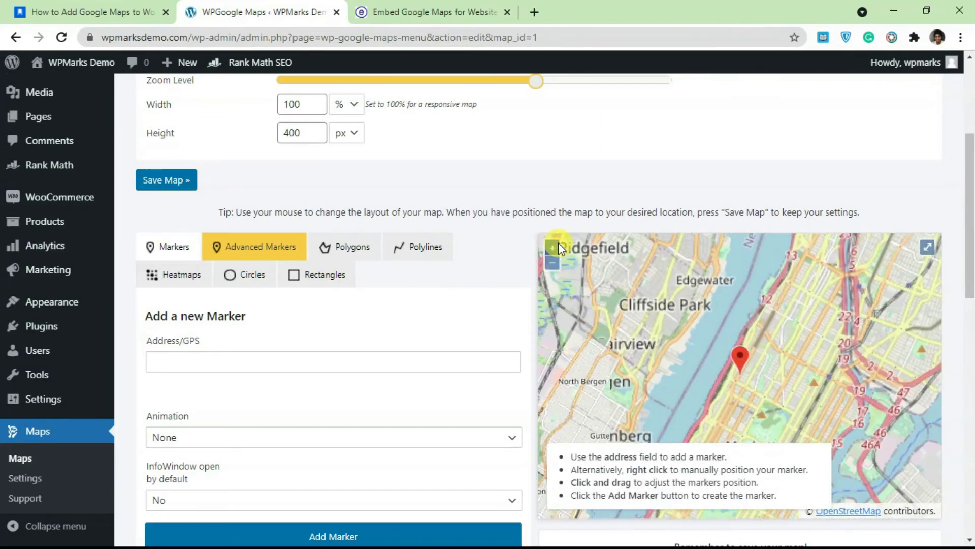
{"action": "left_click", "coordinate": [418, 21]}
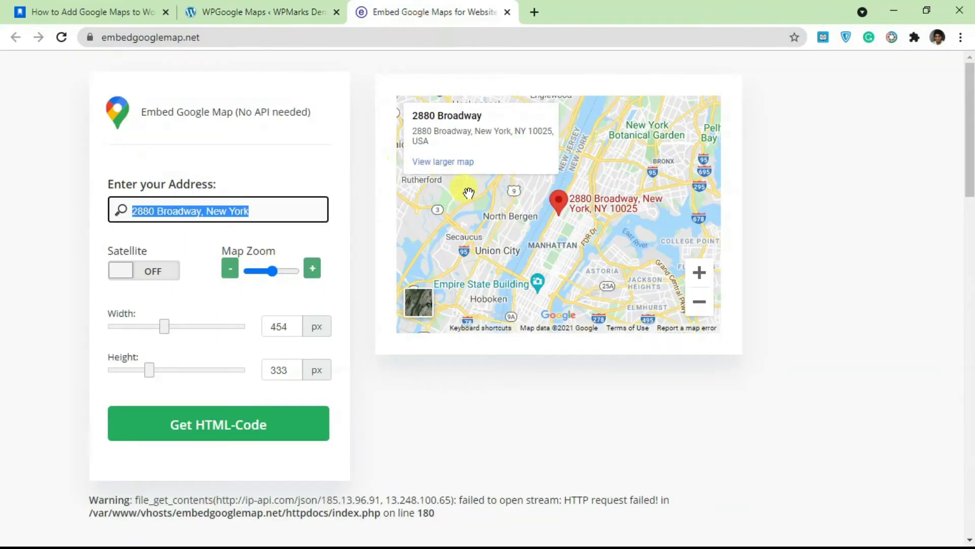
{"action": "left_click", "coordinate": [292, 9]}
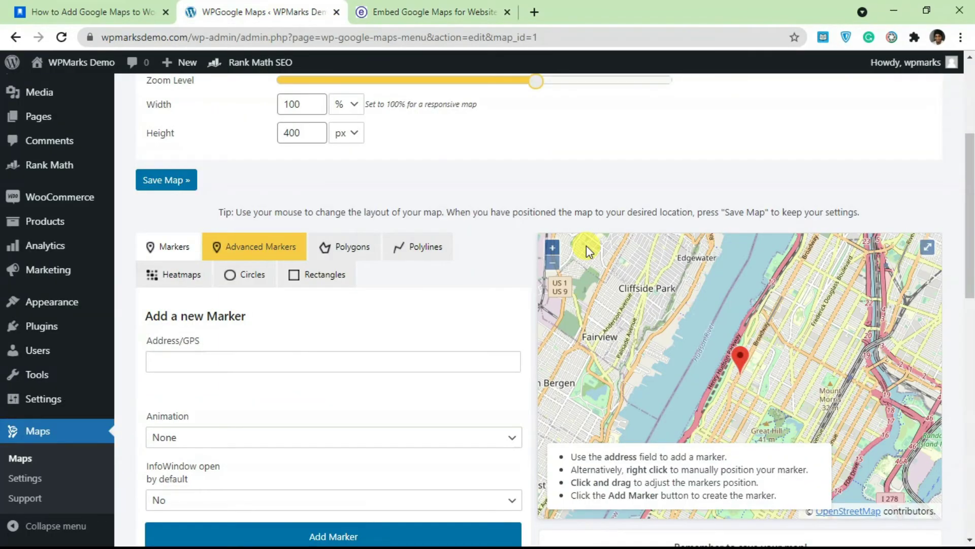
{"action": "scroll", "coordinate": [591, 290], "scroll_direction": "down", "scroll_amount": 1}
{"action": "scroll", "coordinate": [468, 324], "scroll_direction": "down", "scroll_amount": 3}
{"action": "scroll", "coordinate": [468, 324], "scroll_direction": "down", "scroll_amount": 3}
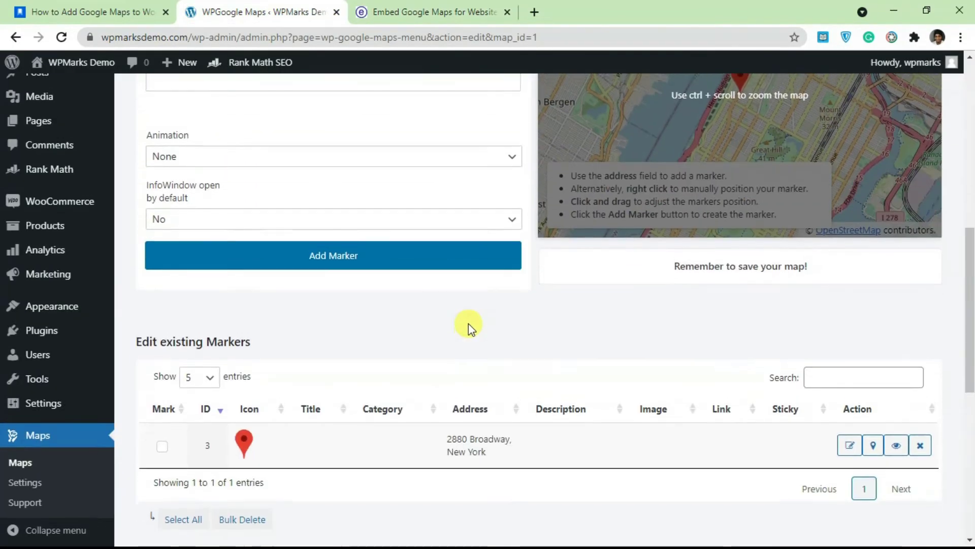
{"action": "scroll", "coordinate": [469, 324], "scroll_direction": "up", "scroll_amount": 10}
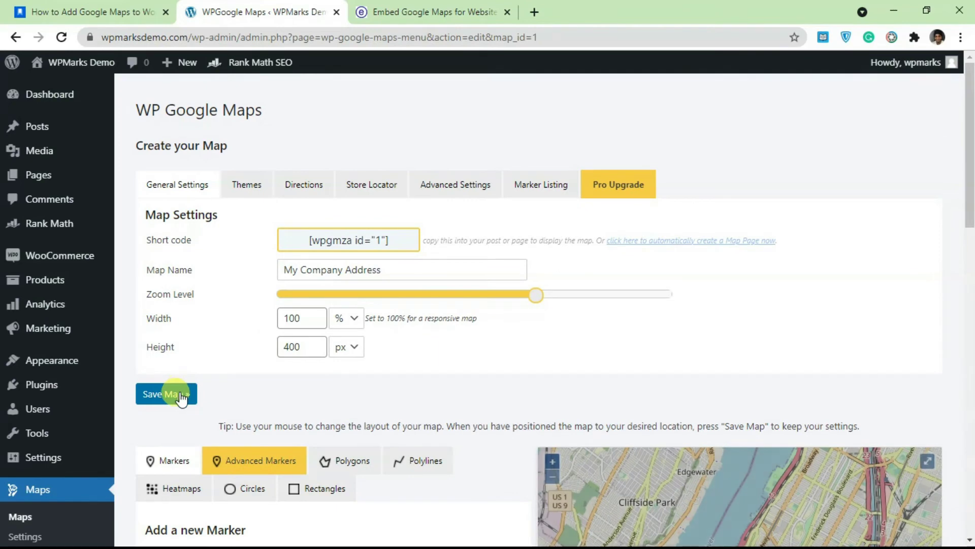
{"action": "left_click", "coordinate": [181, 395]}
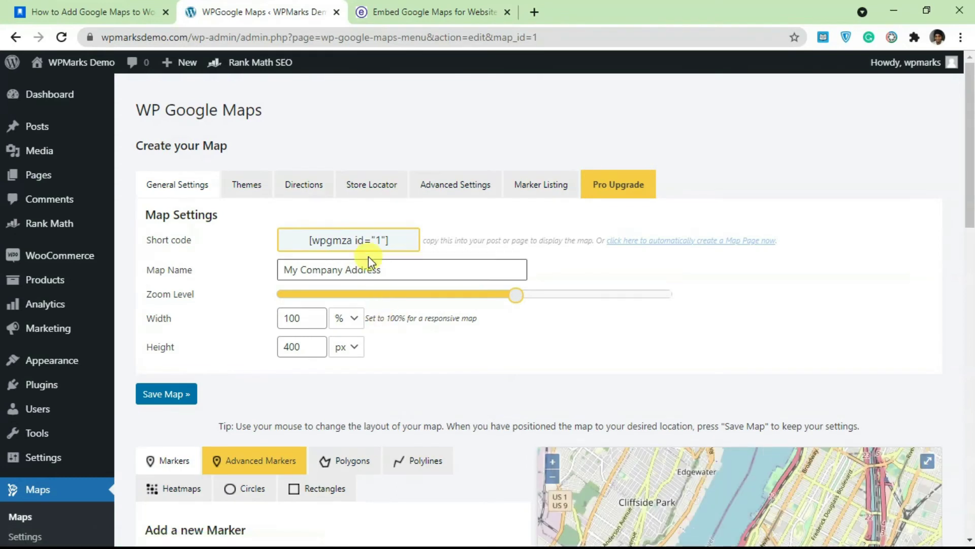
{"action": "left_click", "coordinate": [338, 247]}
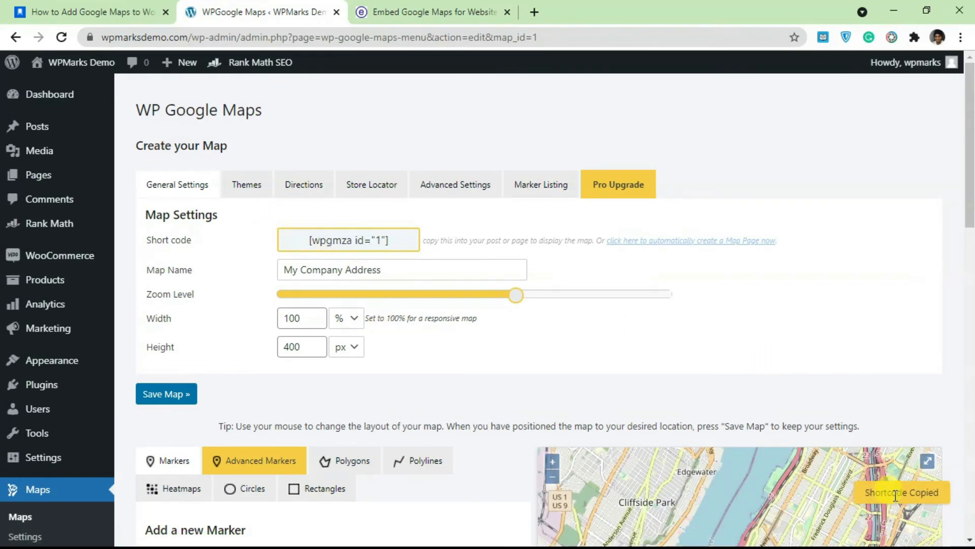
Start a new post and add a Shortcode block found by searching 'sh'.
{"action": "mouse_move", "coordinate": [82, 124]}
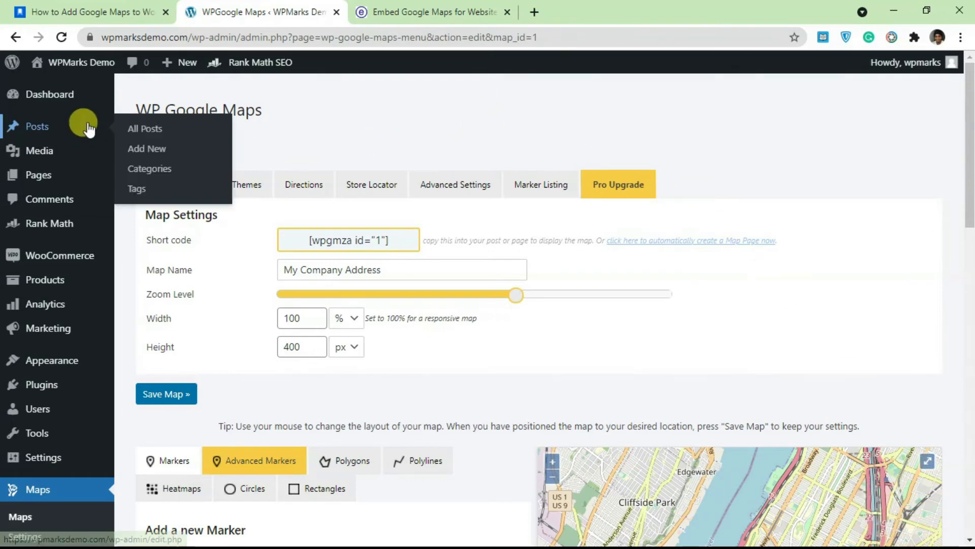
{"action": "left_click", "coordinate": [165, 150]}
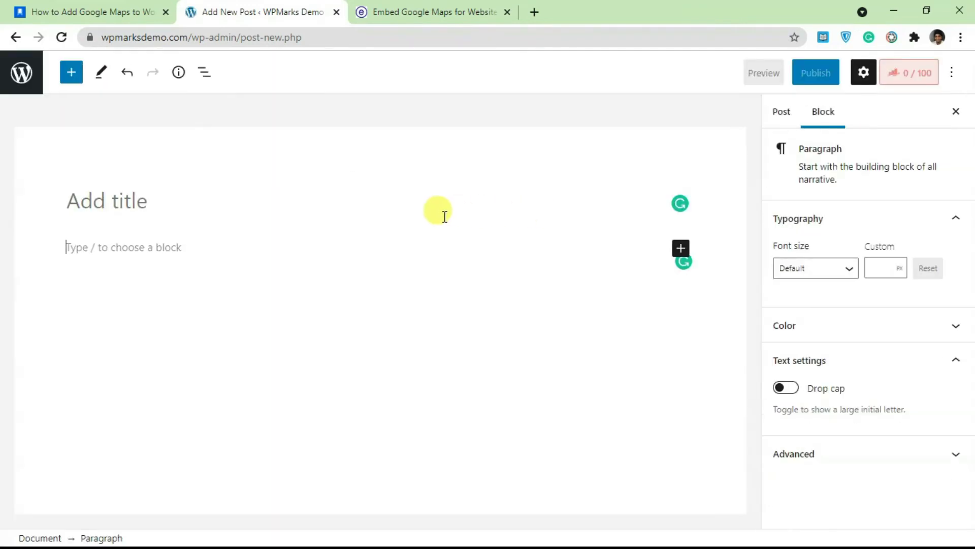
{"action": "left_click", "coordinate": [680, 247]}
{"action": "type", "text": "sh"}
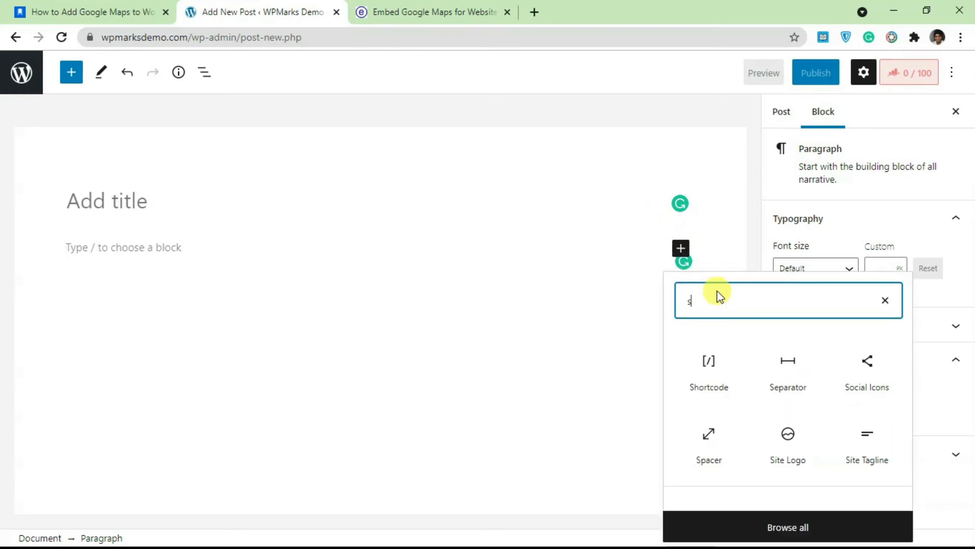
{"action": "left_click", "coordinate": [716, 376]}
{"action": "left_click", "coordinate": [717, 376]}
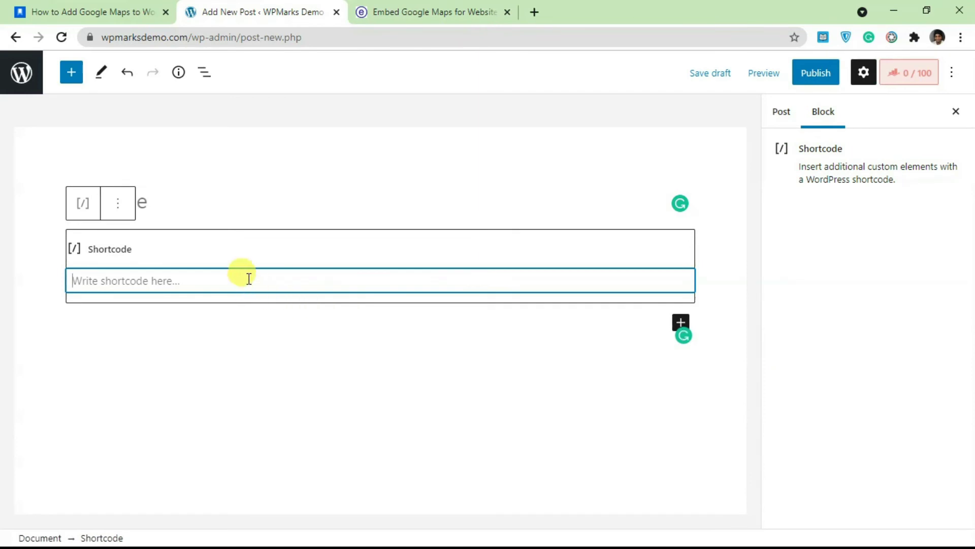
Paste the [wpgmza id="1"] shortcode into the block and preview the post in a new tab.
{"action": "key", "text": "ctrl+v"}
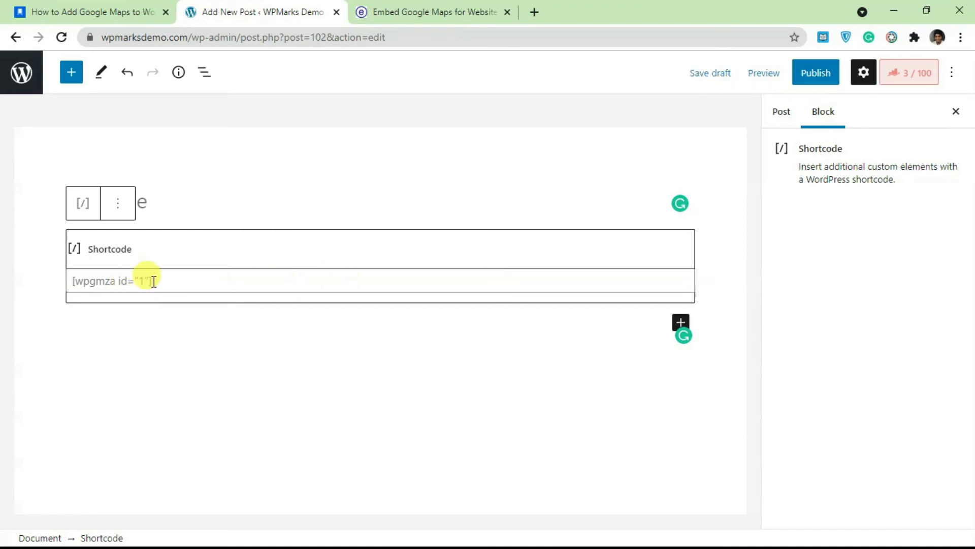
{"action": "left_click", "coordinate": [760, 73]}
{"action": "left_click", "coordinate": [710, 203]}
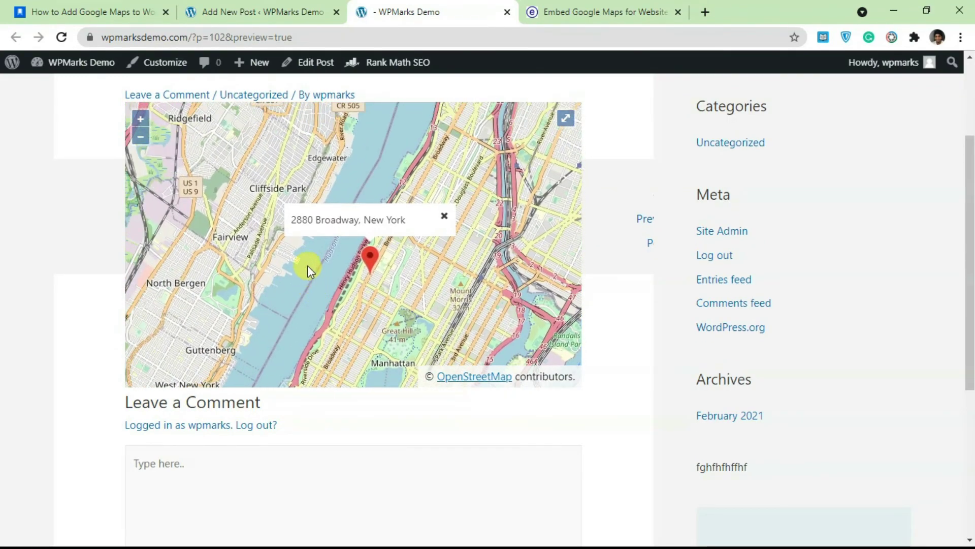
Close the address popup and pan the preview map around the 2880 Broadway marker.
{"action": "left_click", "coordinate": [445, 219]}
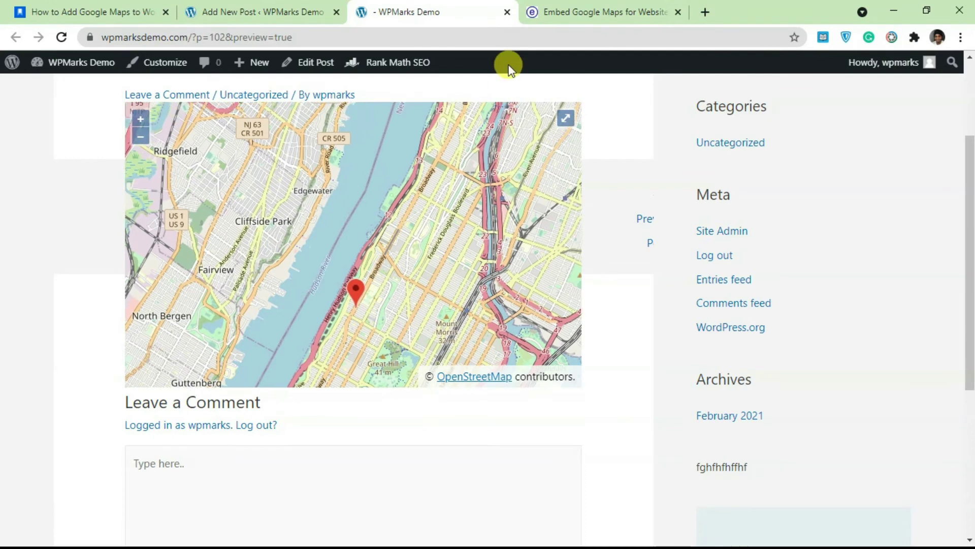
{"action": "left_click", "coordinate": [589, 11]}
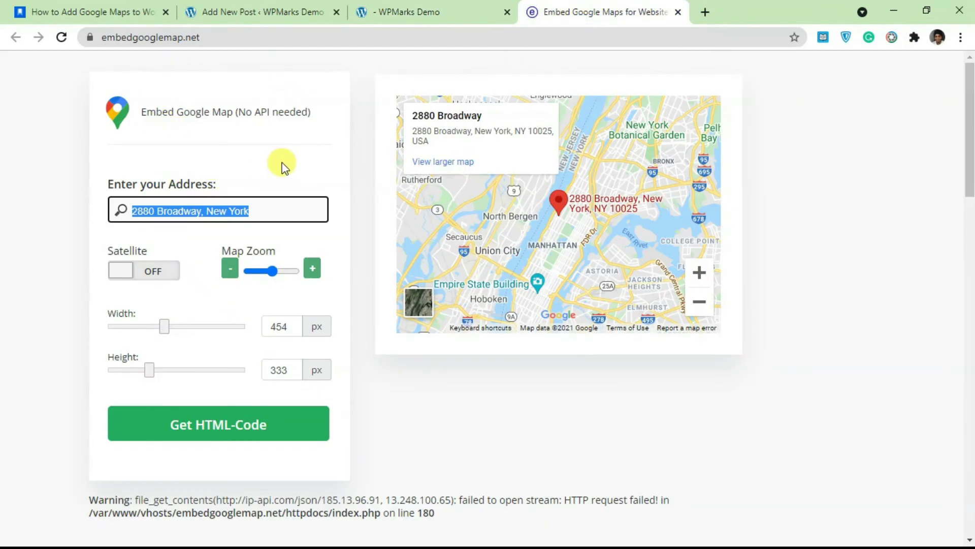
{"action": "left_click", "coordinate": [432, 11]}
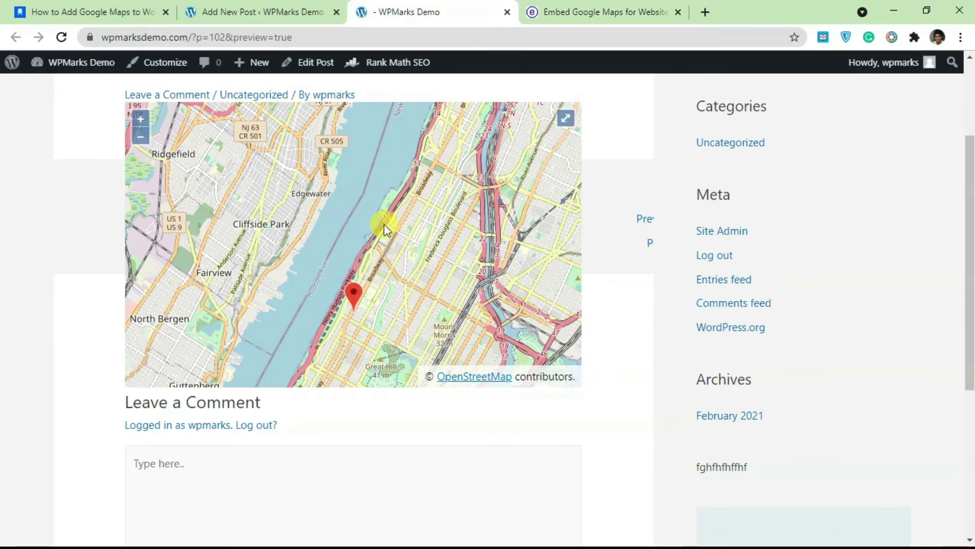
{"action": "scroll", "coordinate": [384, 224], "scroll_direction": "up", "scroll_amount": 2}
{"action": "left_click_drag", "start_coordinate": [357, 193], "coordinate": [341, 169]}
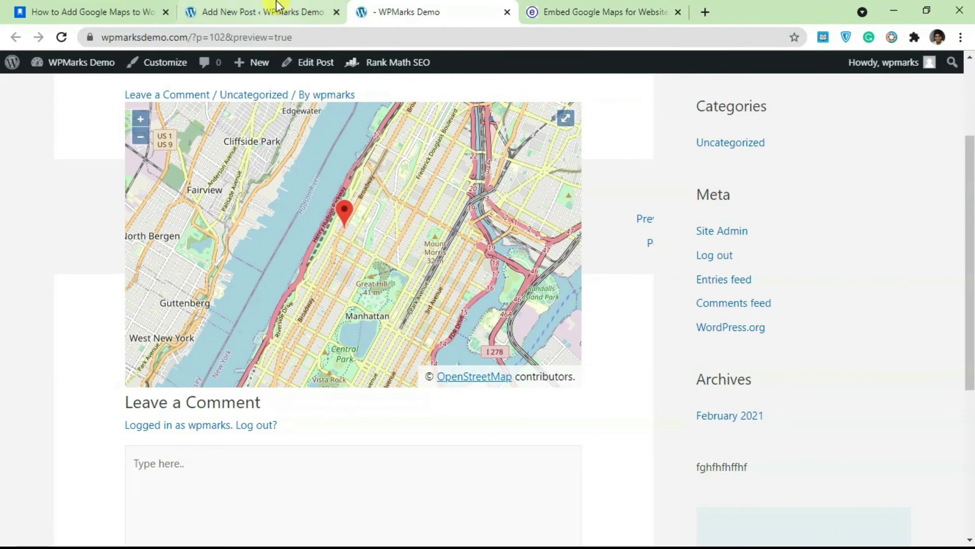
{"action": "left_click_drag", "start_coordinate": [368, 194], "coordinate": [295, 226]}
{"action": "left_click_drag", "start_coordinate": [277, 263], "coordinate": [312, 206]}
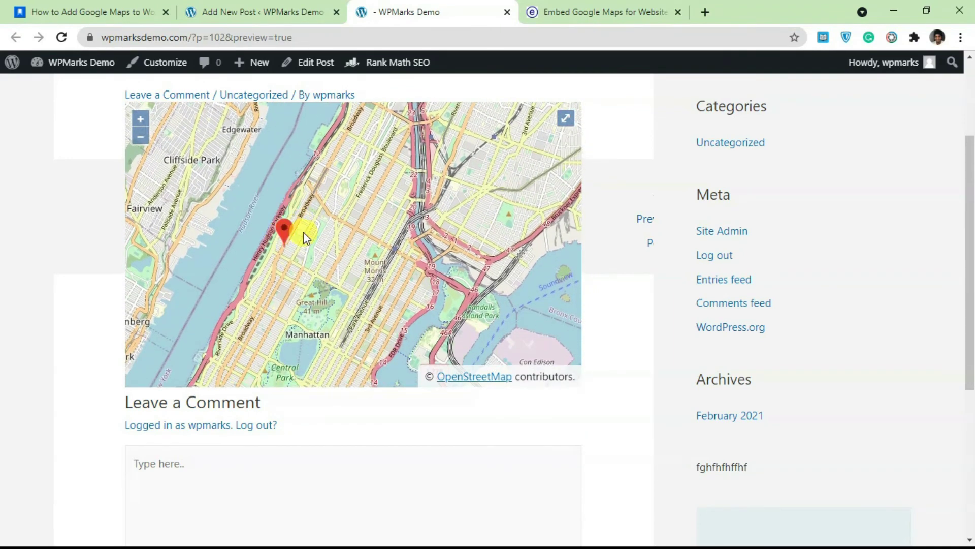
{"action": "left_click_drag", "start_coordinate": [274, 247], "coordinate": [294, 236]}
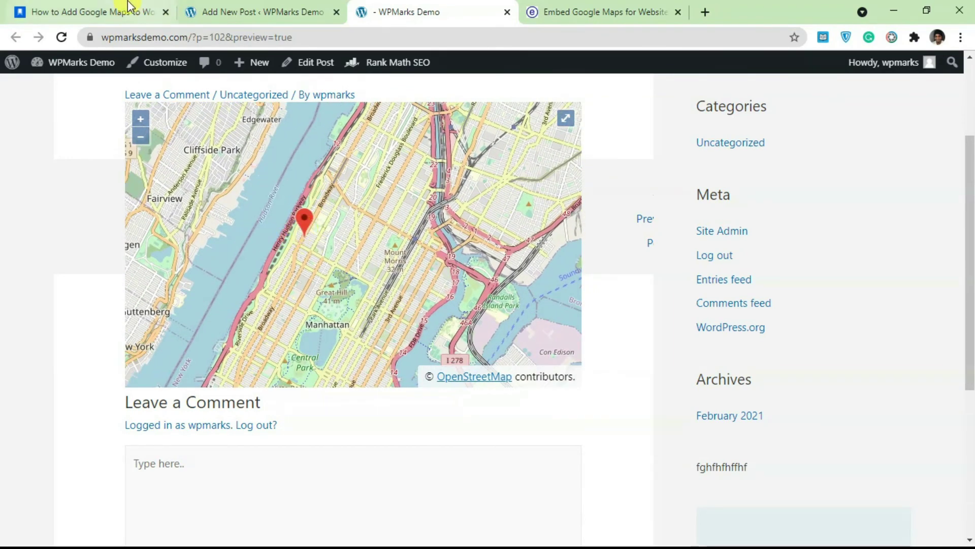
Compare the preview with the post editor and the embed generator's map, ending on the preview.
{"action": "left_click", "coordinate": [270, 11]}
{"action": "left_click", "coordinate": [26, 74]}
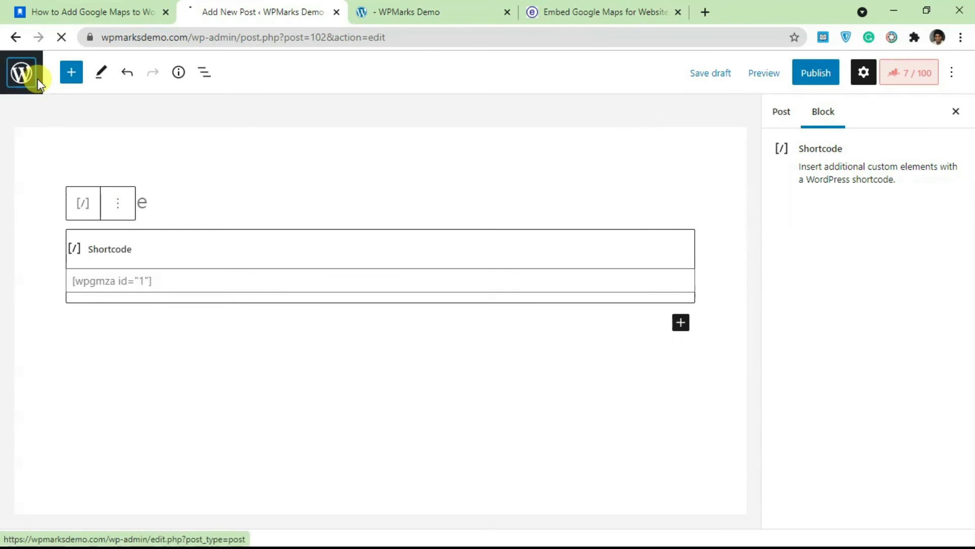
{"action": "left_click", "coordinate": [359, 14]}
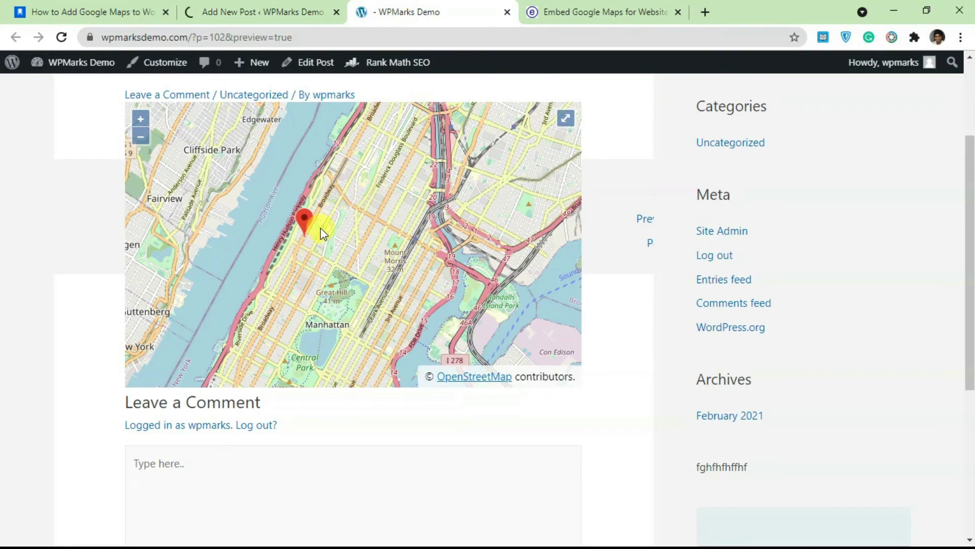
{"action": "left_click", "coordinate": [572, 15]}
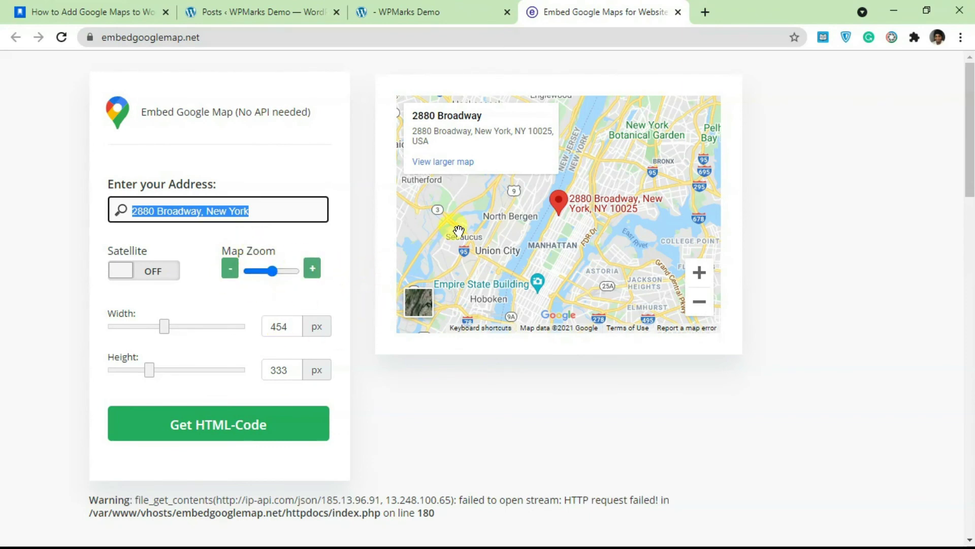
{"action": "left_click", "coordinate": [455, 10]}
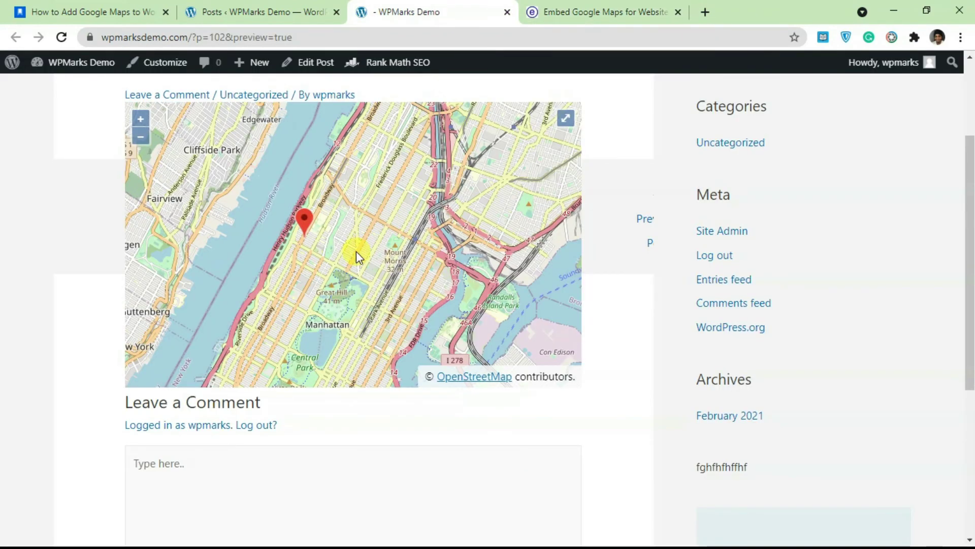
{"action": "scroll", "coordinate": [355, 251], "scroll_direction": "down", "scroll_amount": 1}
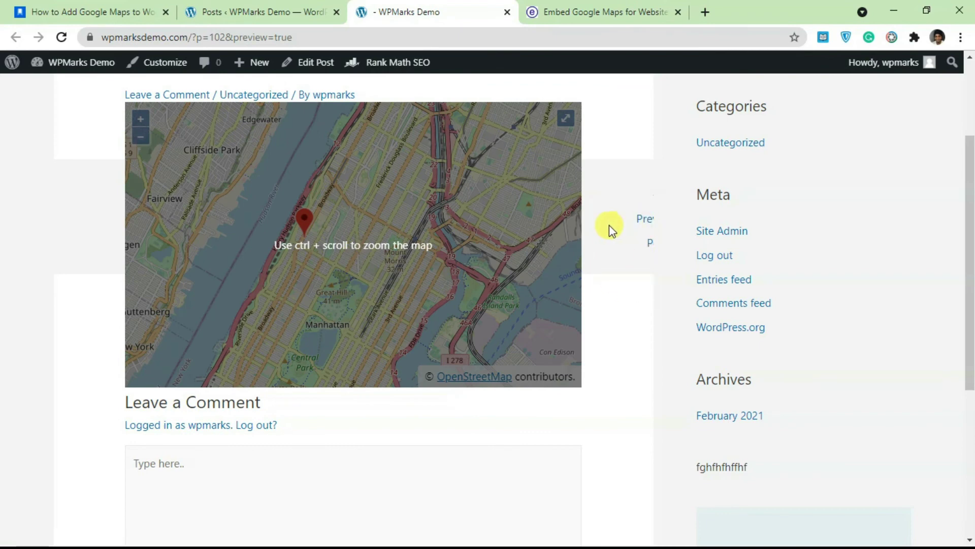